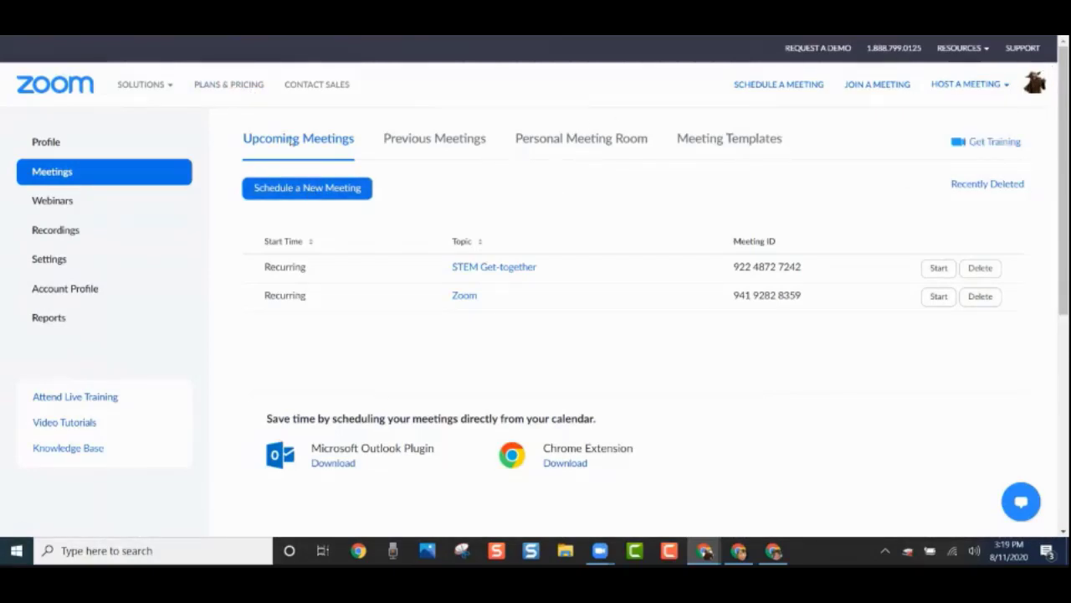
Start scheduling a new meeting and set its topic to "Example meetin"
left_click(291, 190)
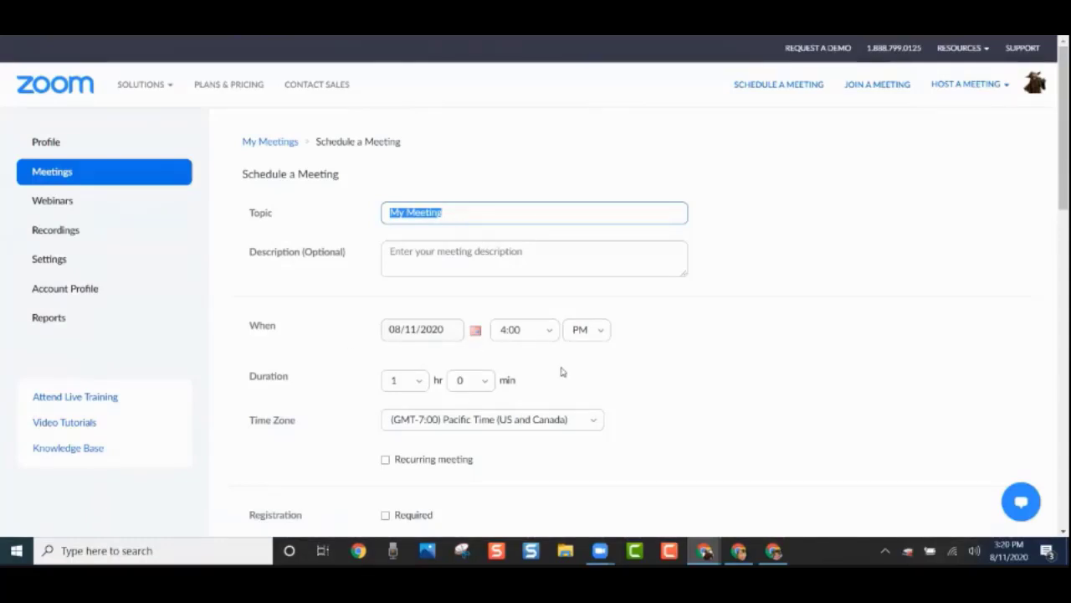
type("Exa")
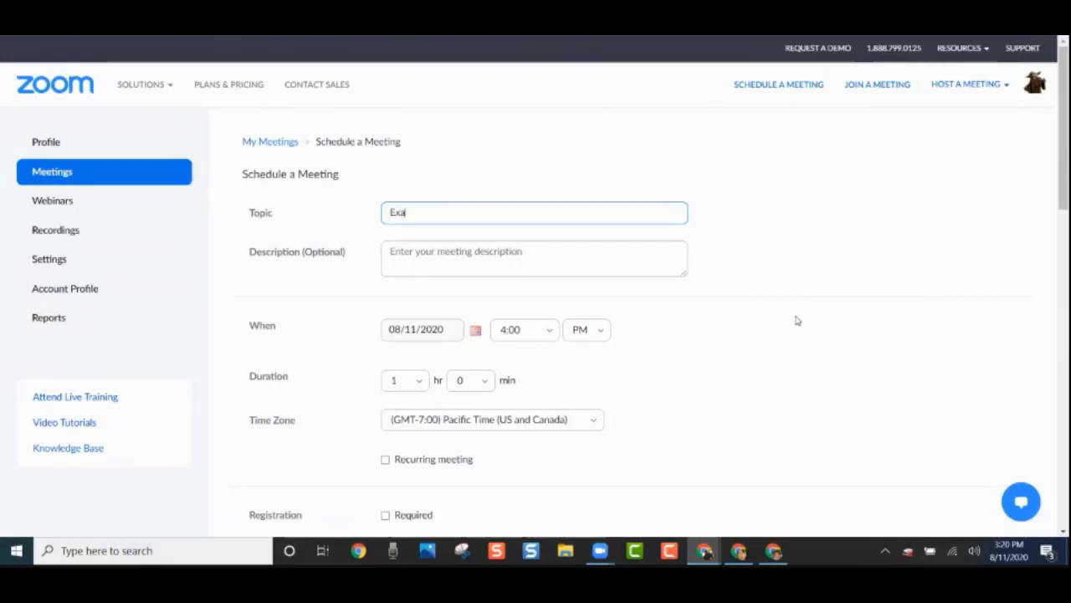
type("mple meetin")
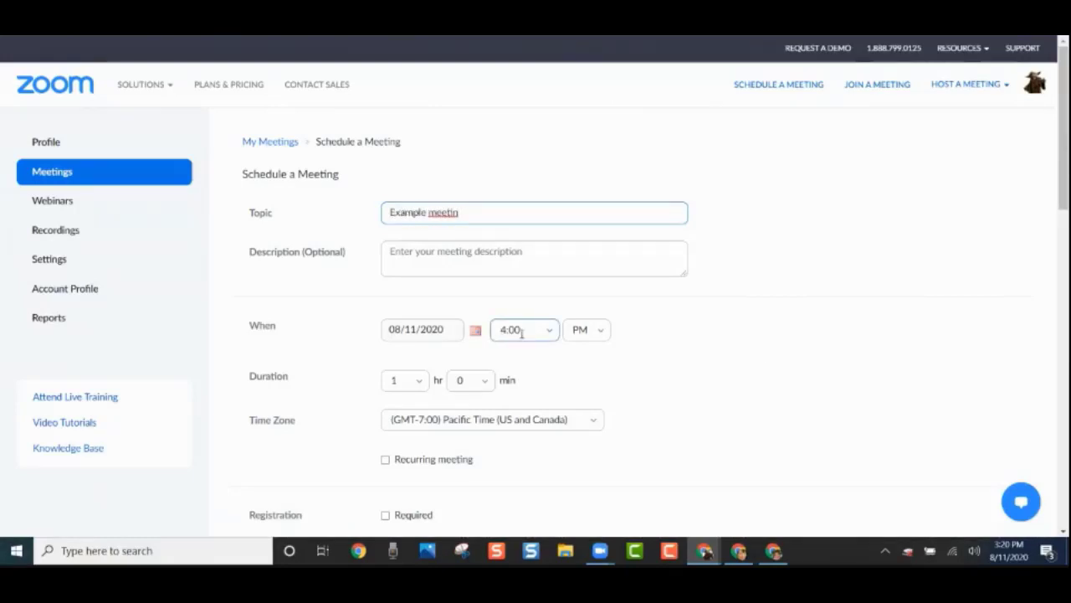
Set the meeting's start time to 7:00
left_click(552, 334)
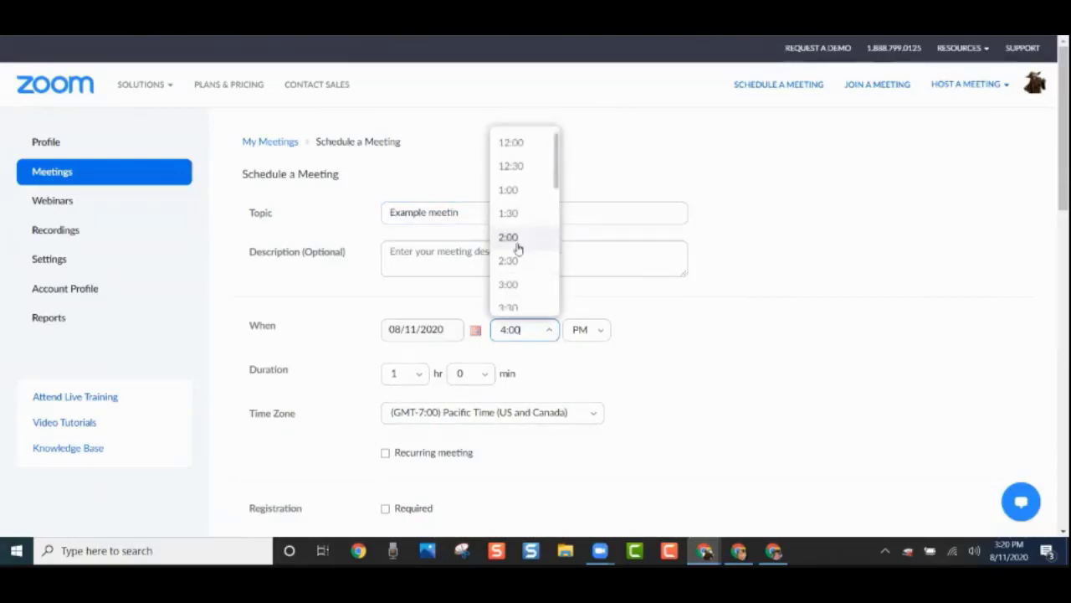
scroll(517, 247, "down", 2)
scroll(517, 248, "down", 1)
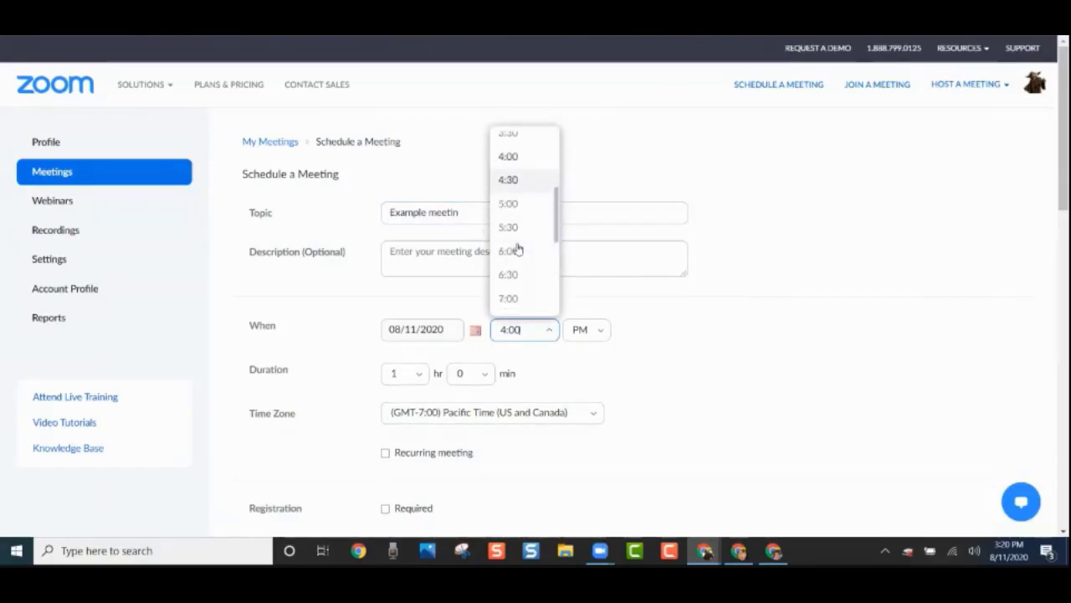
left_click(513, 297)
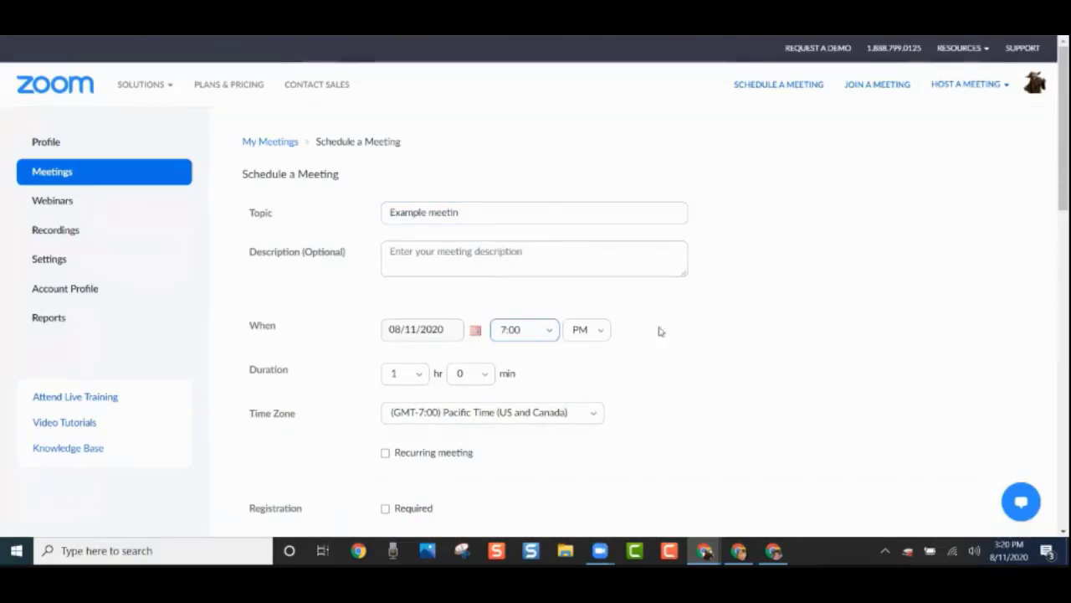
Set the meeting's start time to 10:00 AM
scroll(659, 331, "down", 1)
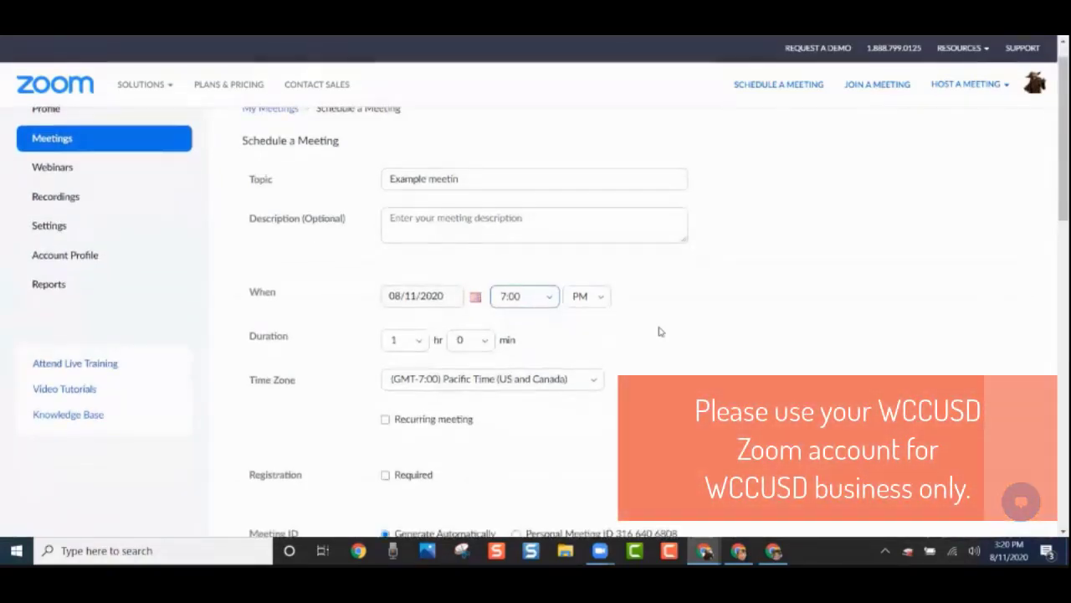
scroll(658, 331, "down", 1)
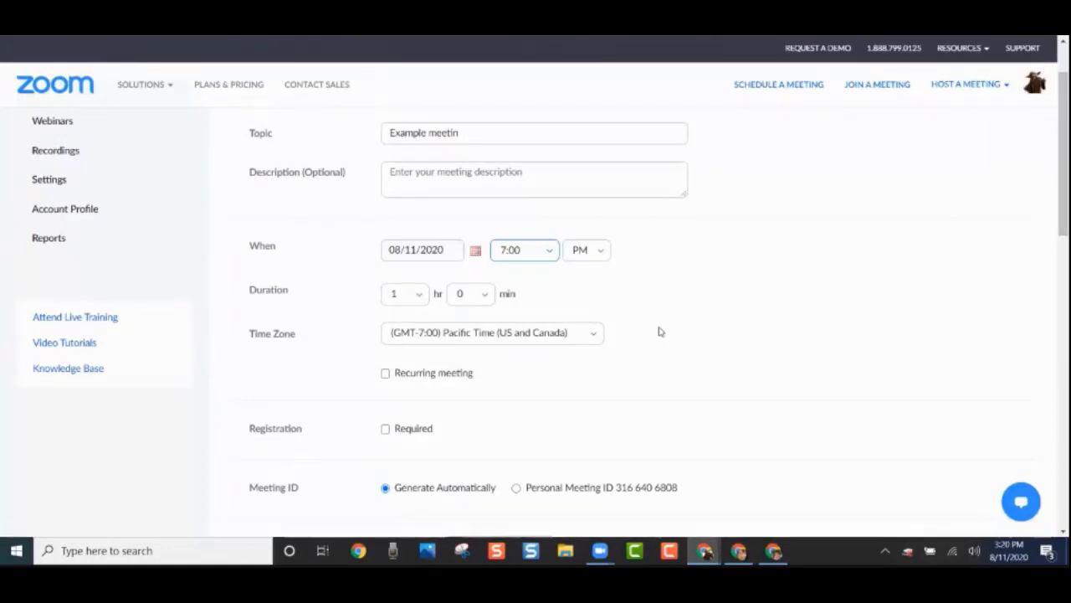
scroll(659, 332, "down", 1)
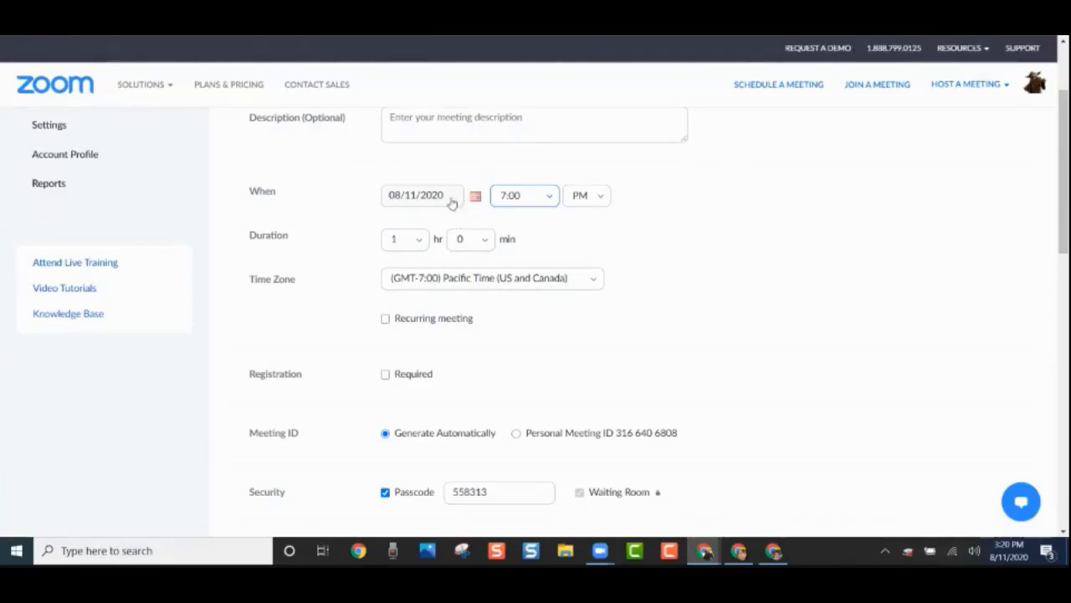
left_click(422, 196)
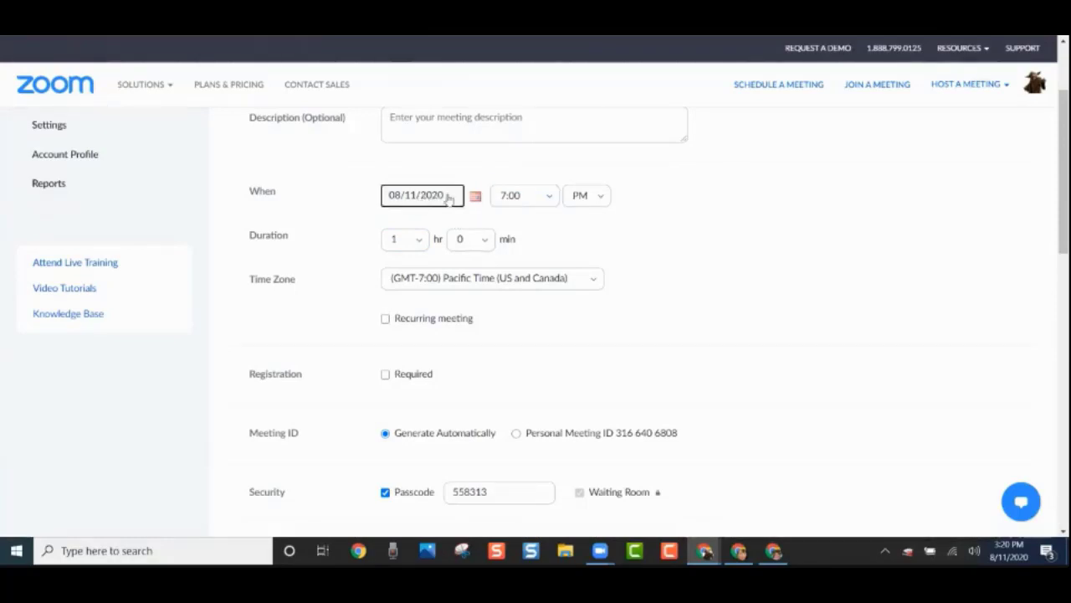
left_click(523, 194)
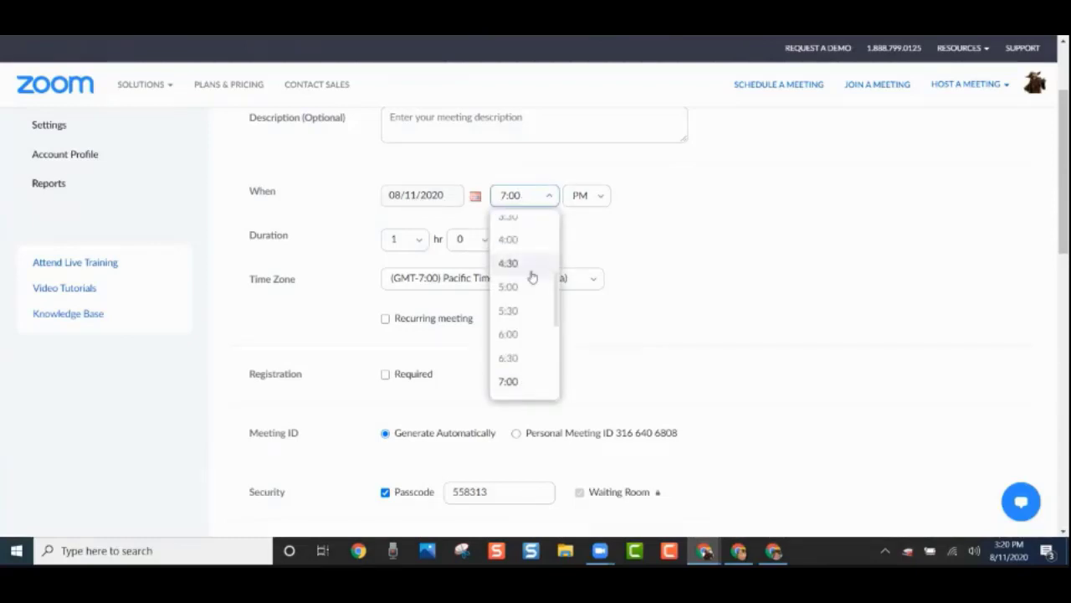
scroll(530, 275, "down", 2)
scroll(531, 276, "down", 2)
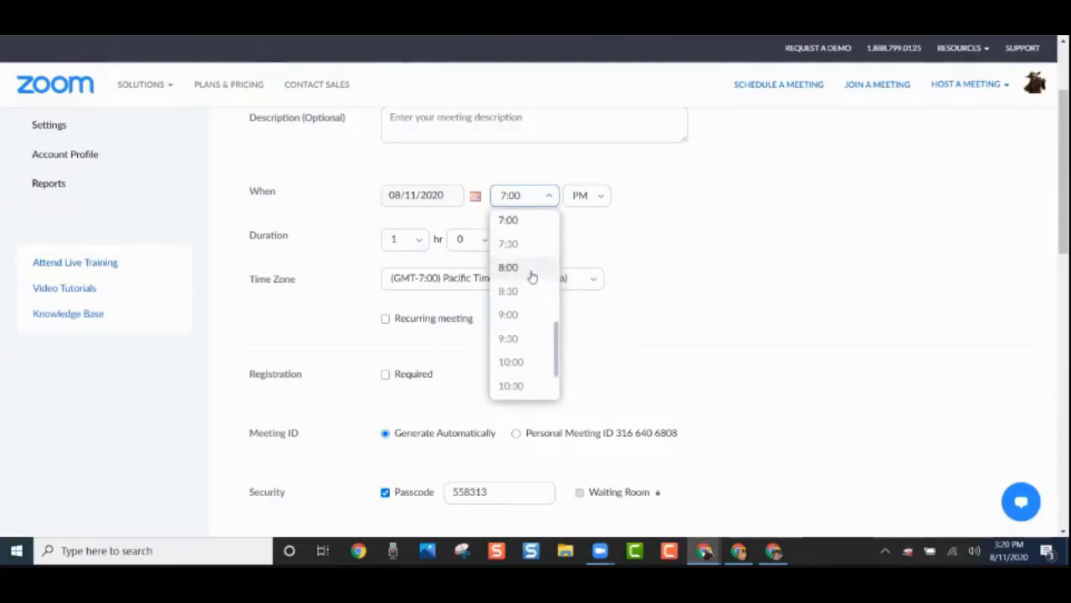
scroll(531, 276, "up", 8)
scroll(530, 276, "down", 6)
scroll(533, 276, "down", 2)
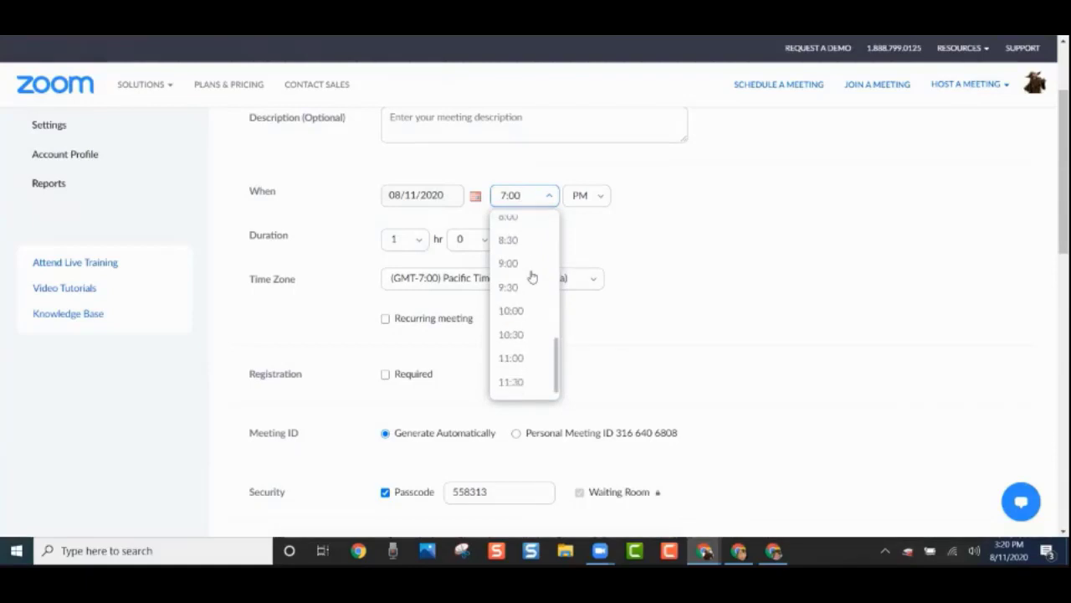
left_click(529, 313)
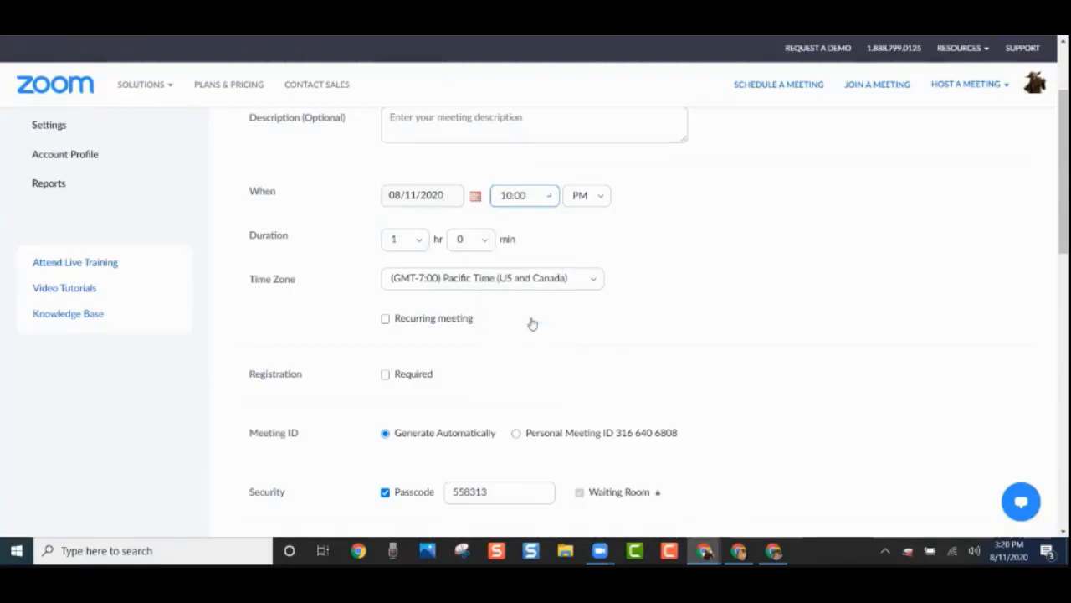
left_click(596, 199)
left_click(594, 227)
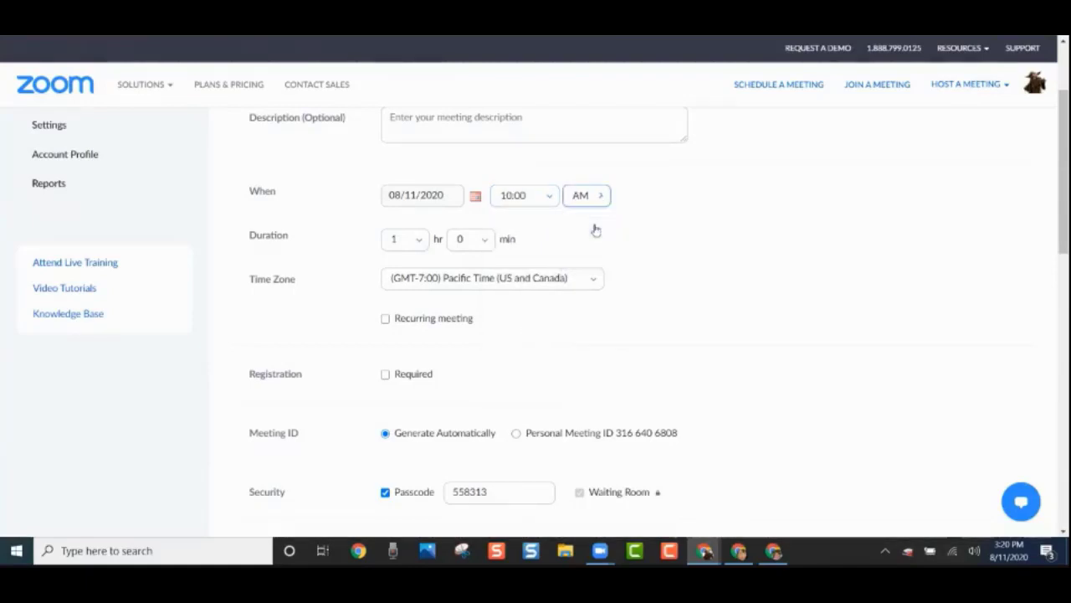
Make the meeting recurring and have the series end after 5 occurrences
left_click(385, 319)
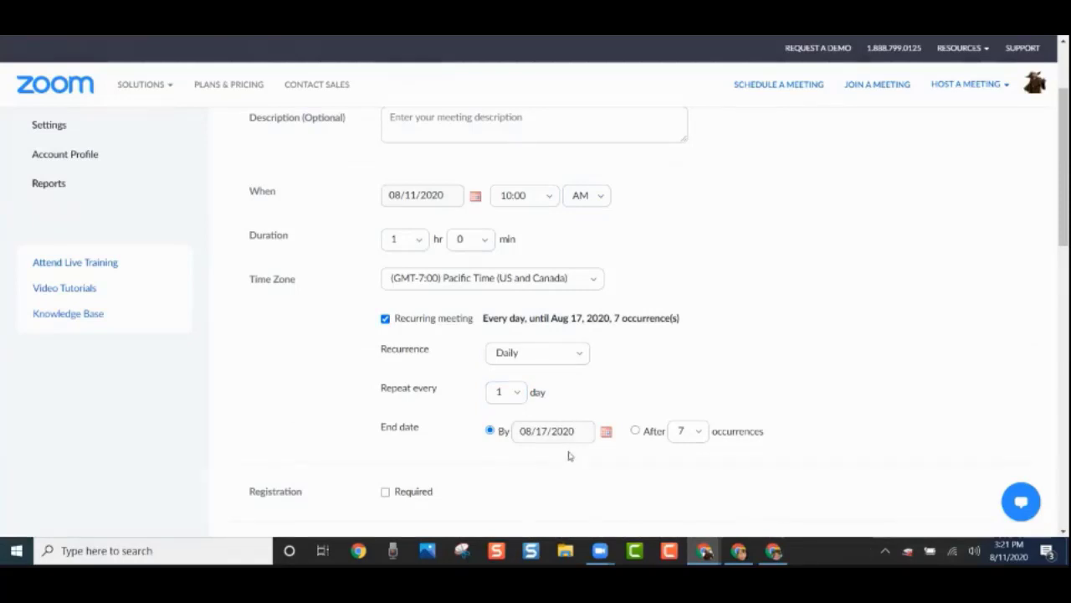
left_click(636, 431)
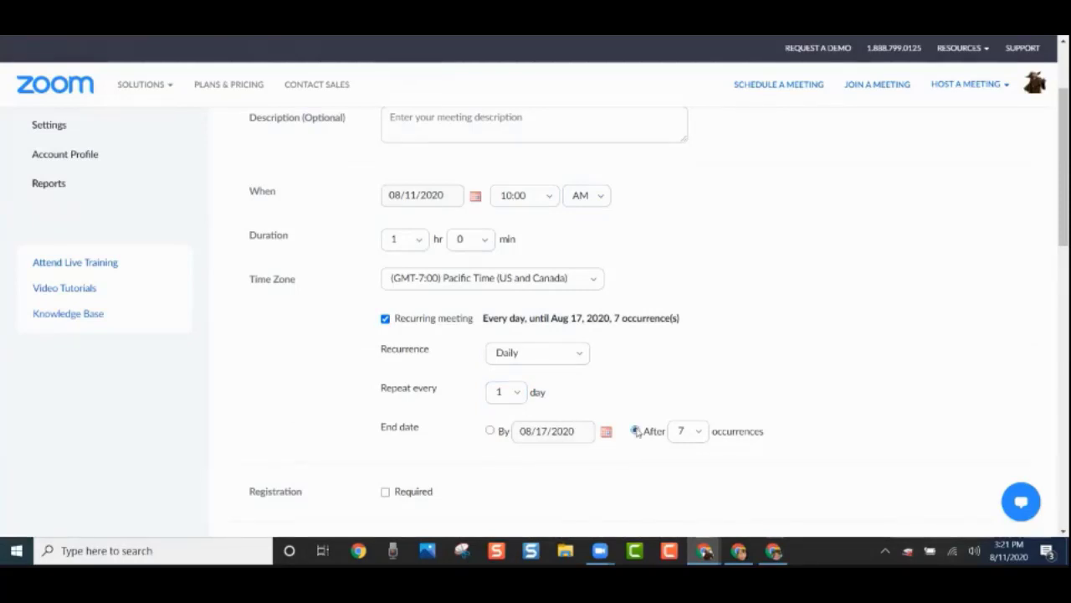
left_click(699, 437)
left_click(687, 345)
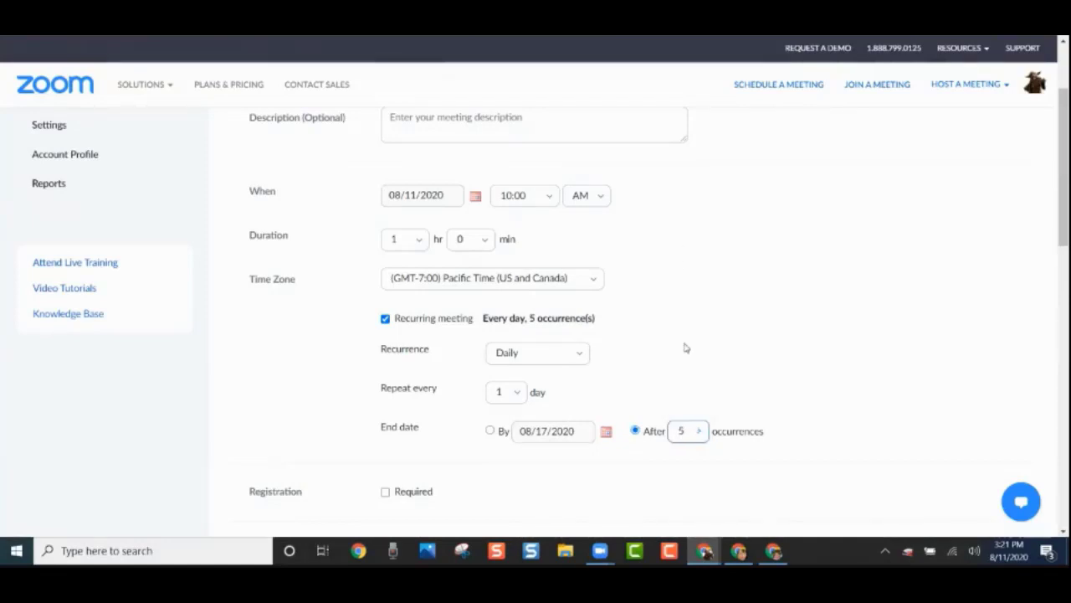
Review the meeting's registration, security, video, audio, meeting options, alternative hosts and interpretation settings
scroll(545, 471, "down", 1)
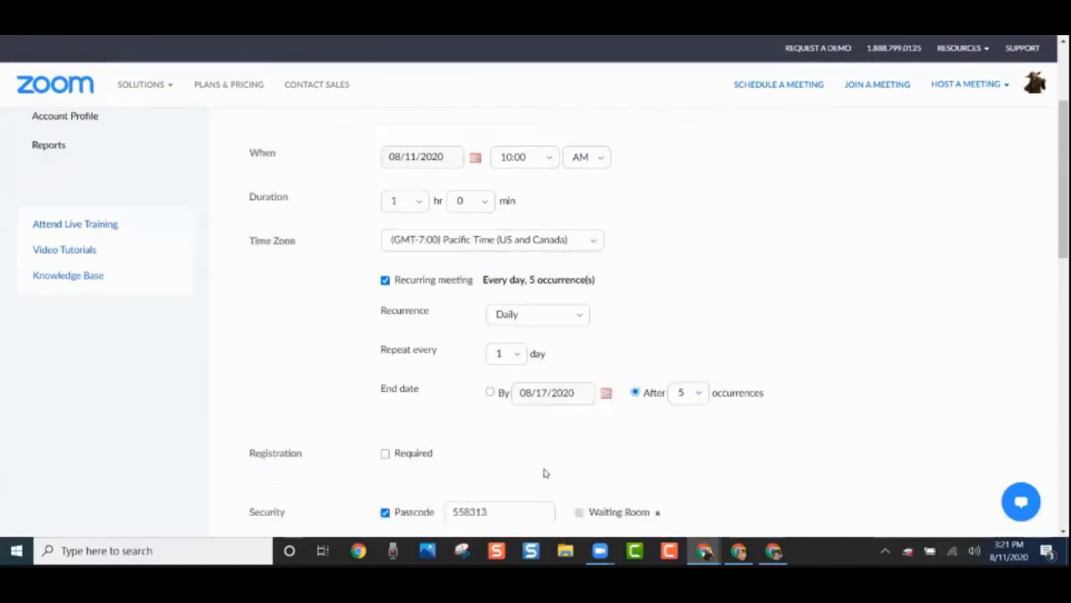
scroll(545, 474, "down", 1)
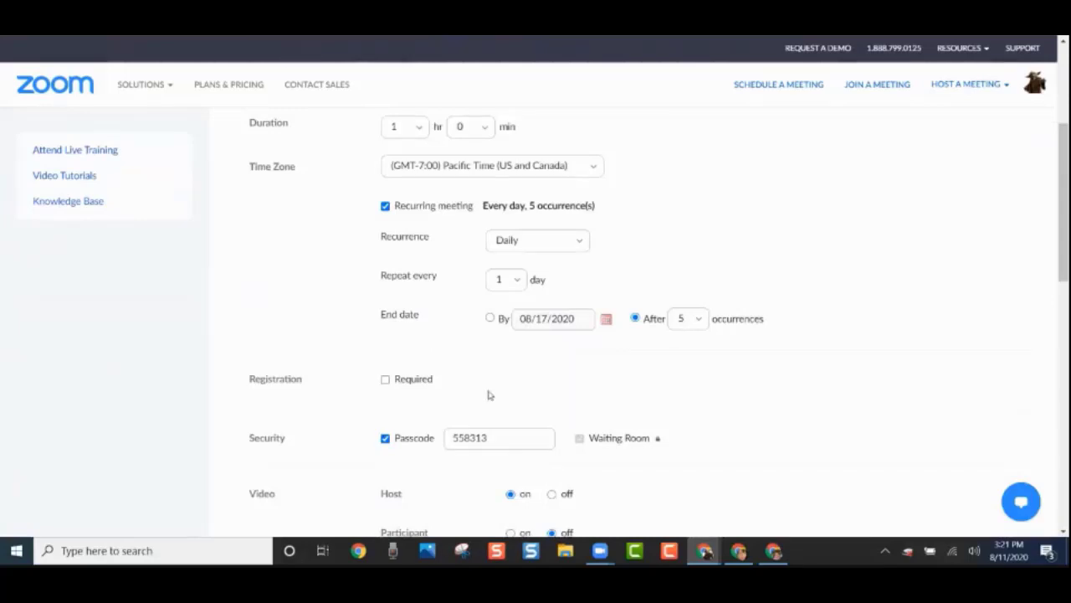
scroll(684, 434, "down", 1)
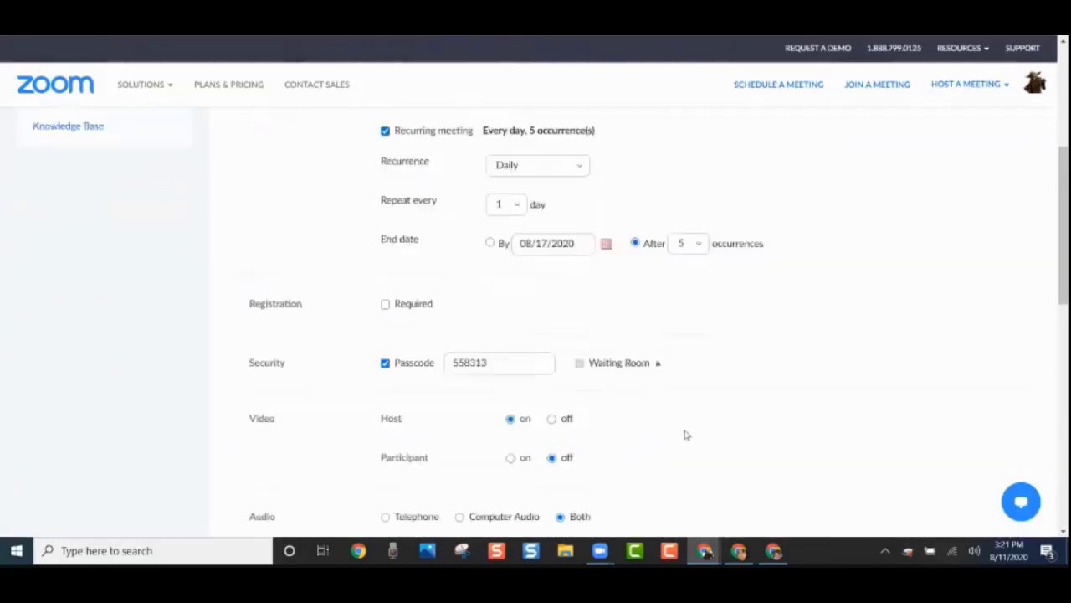
scroll(684, 434, "down", 1)
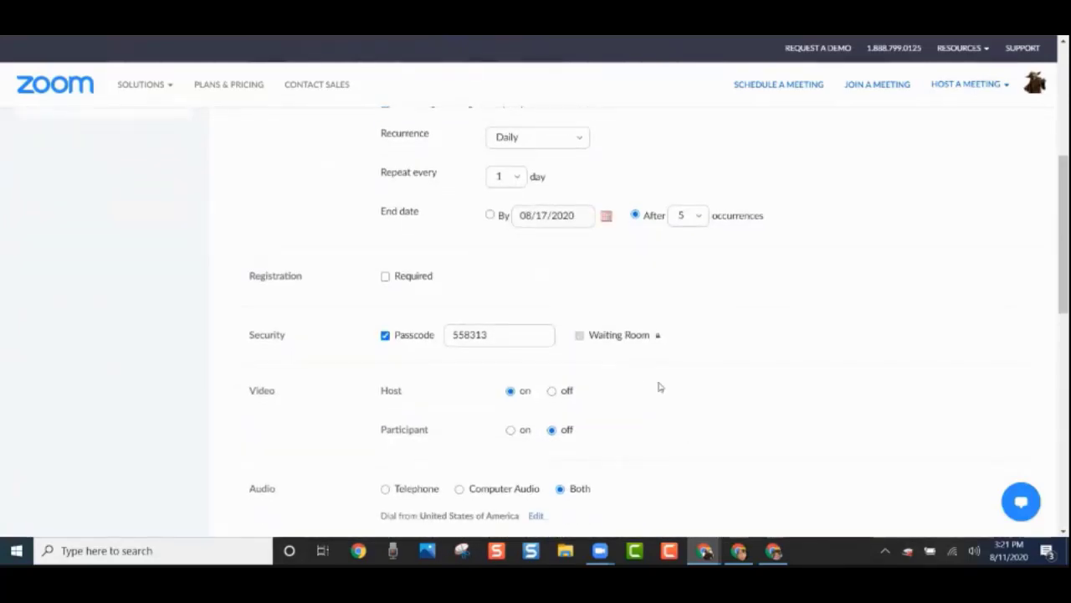
scroll(659, 388, "down", 1)
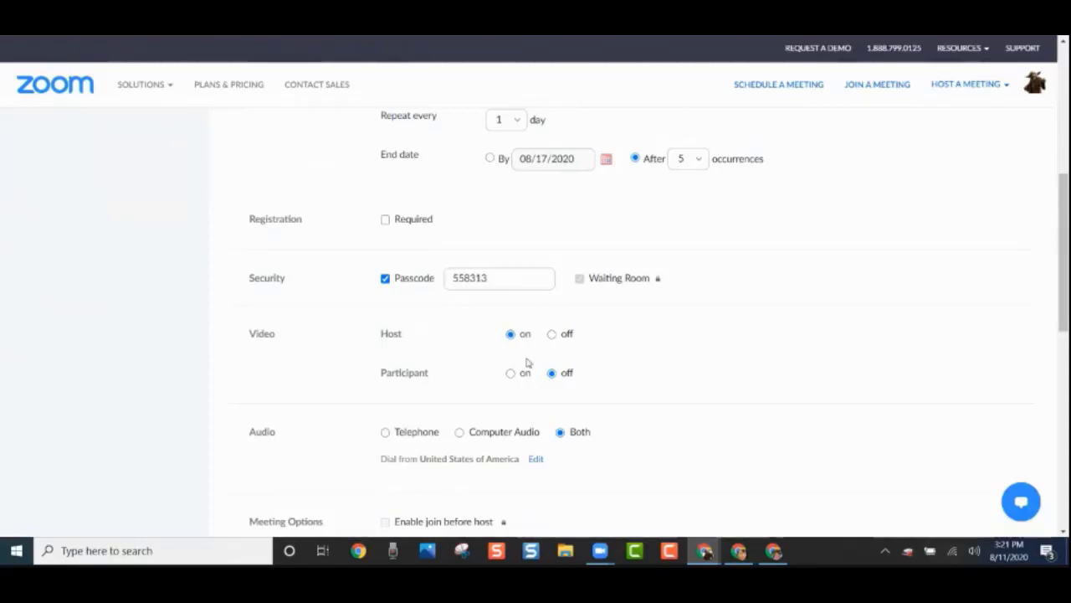
scroll(620, 400, "down", 1)
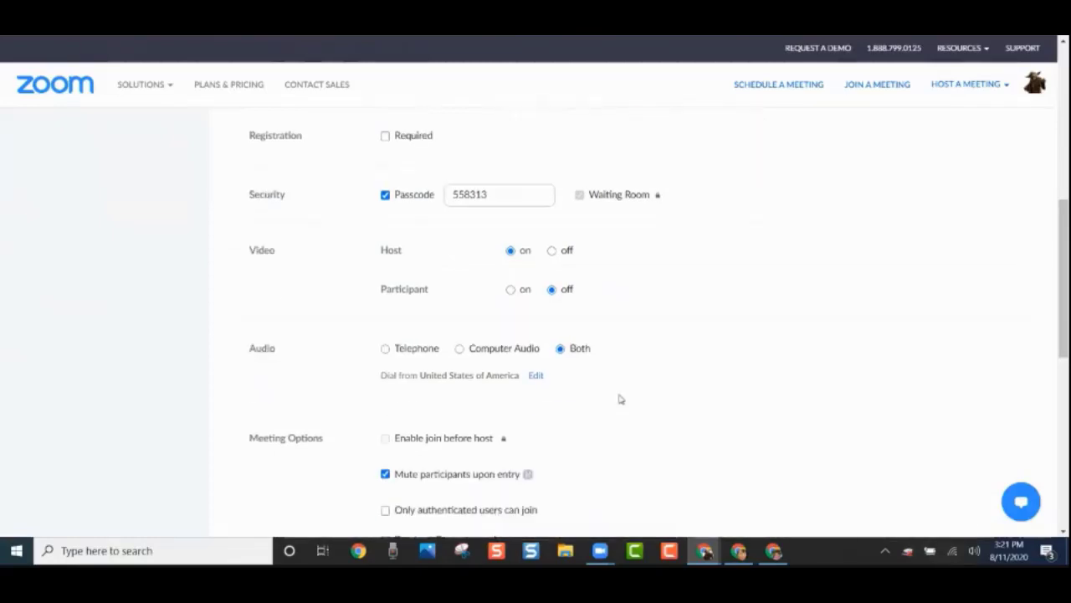
scroll(620, 400, "down", 1)
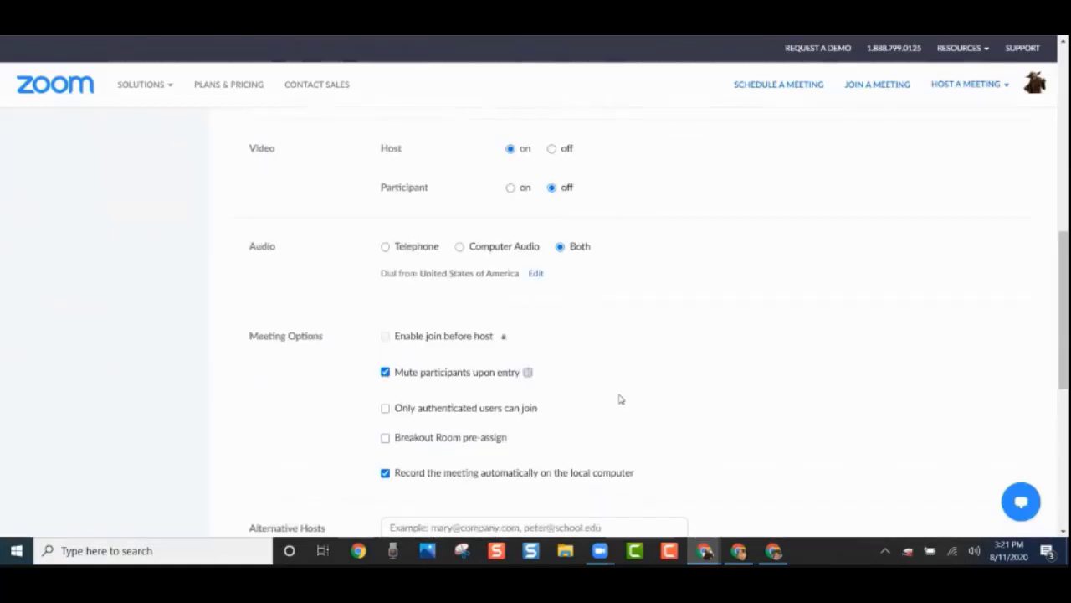
scroll(620, 400, "down", 1)
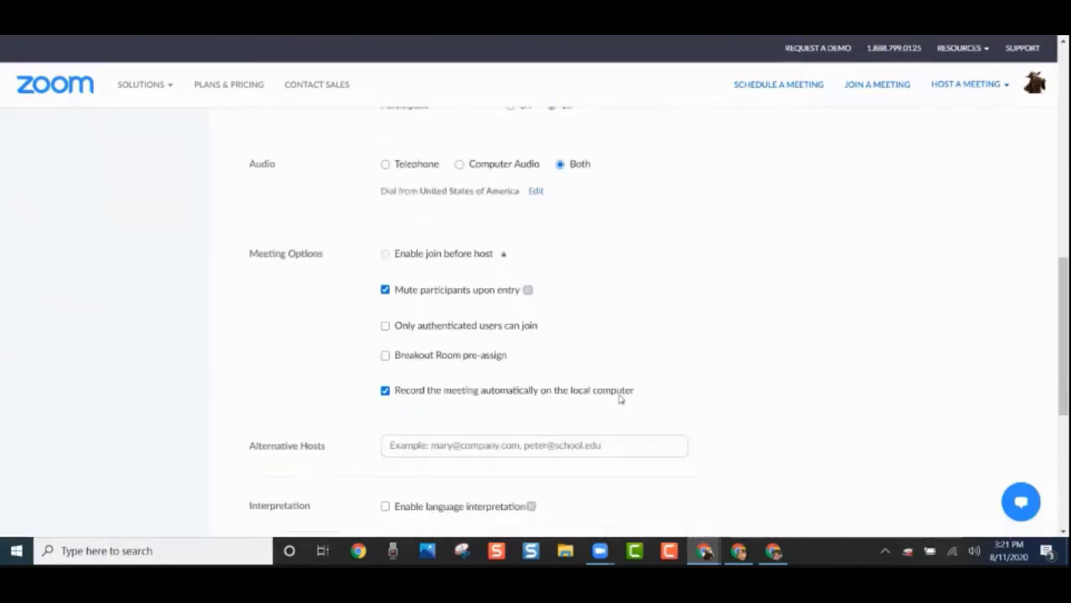
scroll(459, 288, "down", 1)
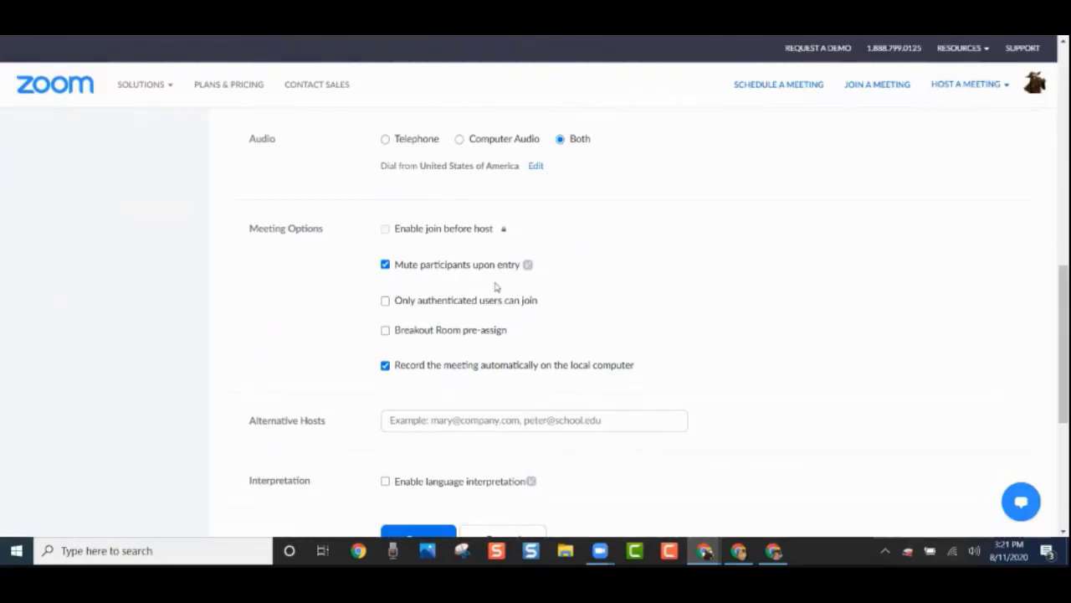
scroll(494, 289, "down", 1)
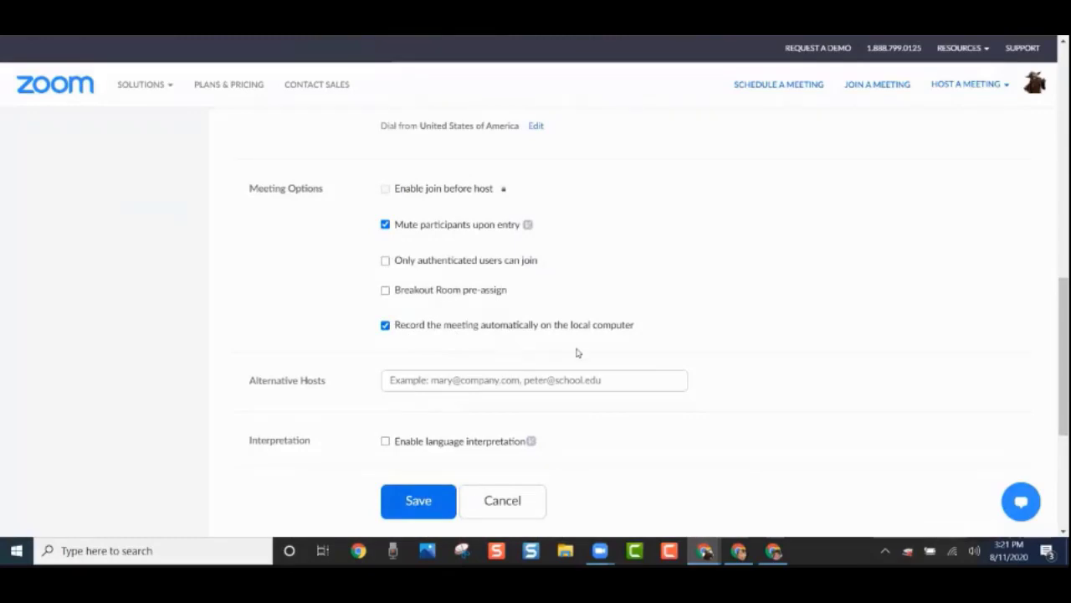
scroll(576, 352, "down", 1)
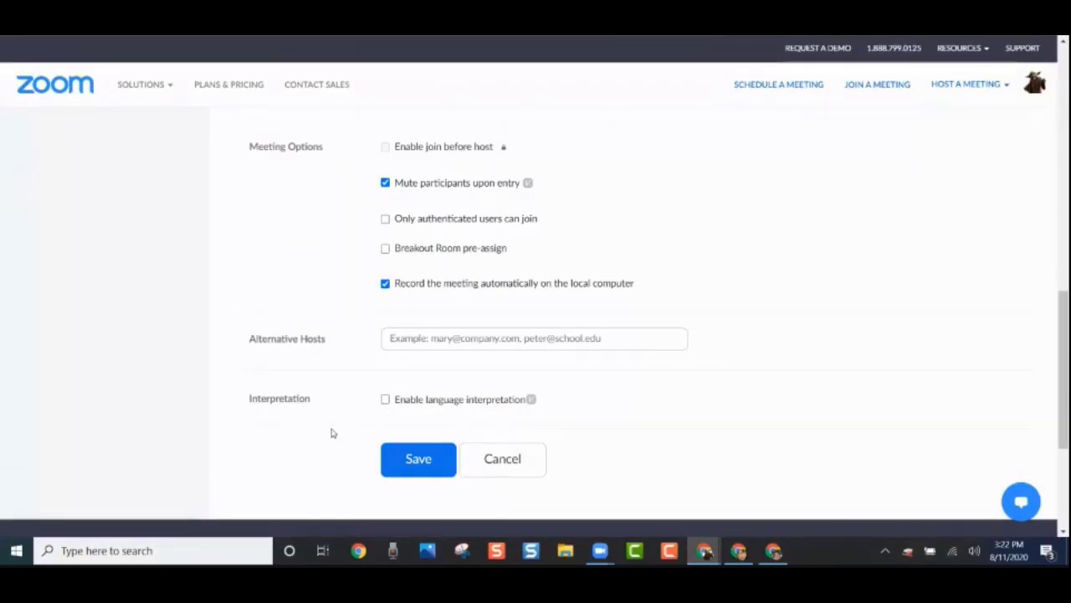
Save the scheduled meeting and select its full invite link for copying
left_click(410, 454)
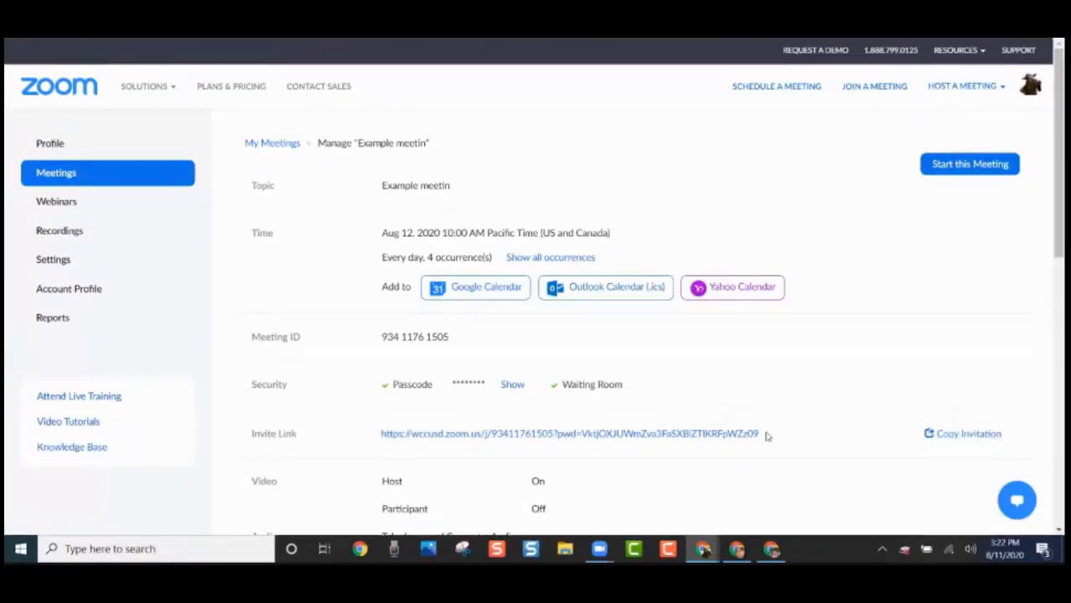
left_click_drag(764, 433, 373, 428)
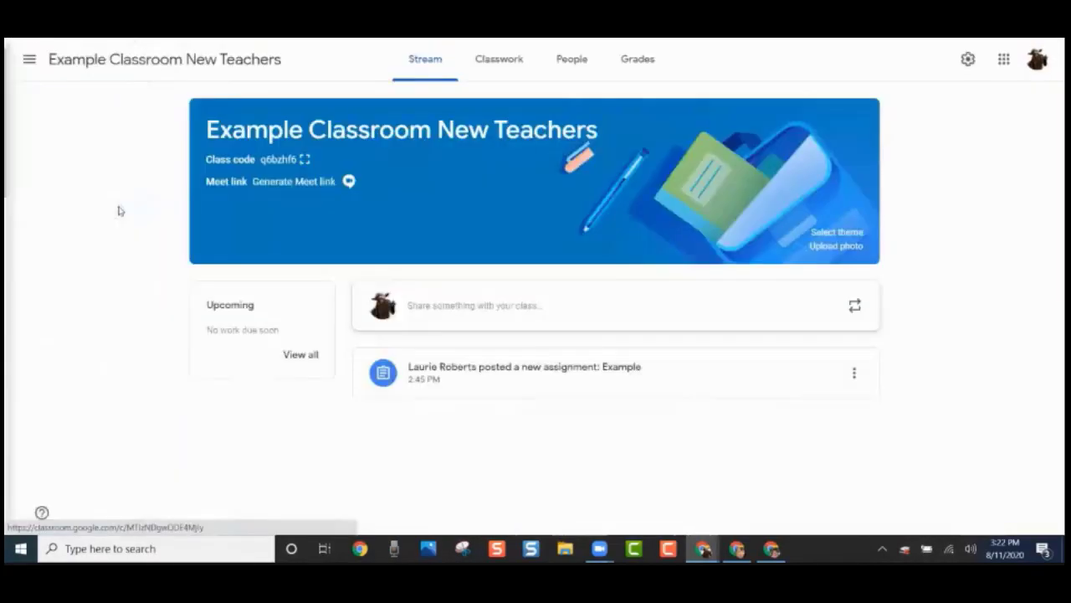
Create a new classwork material in the class and title it "Zoom meeting link"
left_click(514, 75)
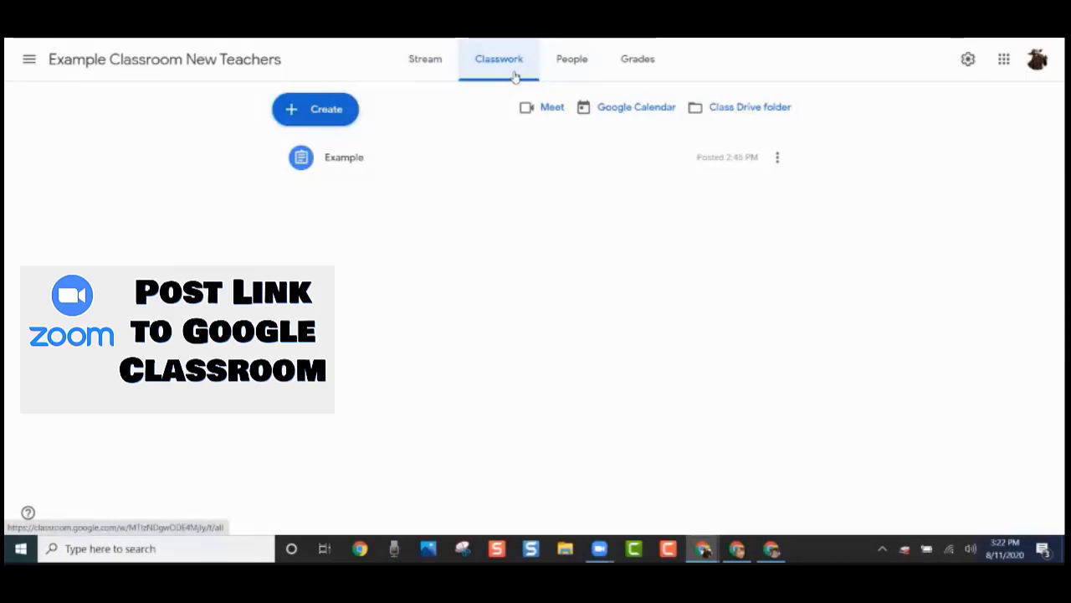
left_click(318, 109)
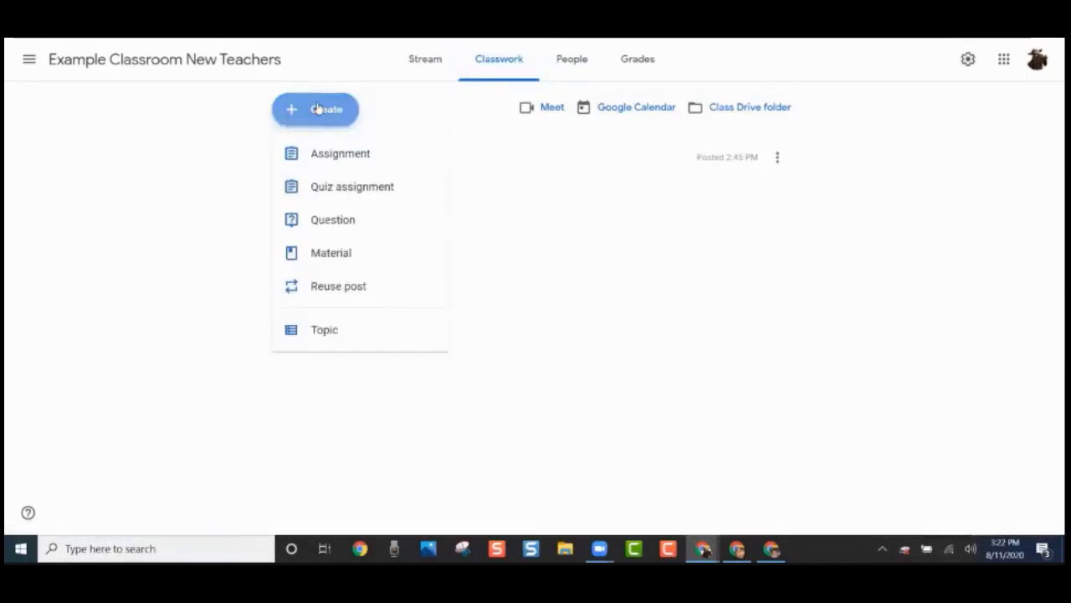
left_click(334, 251)
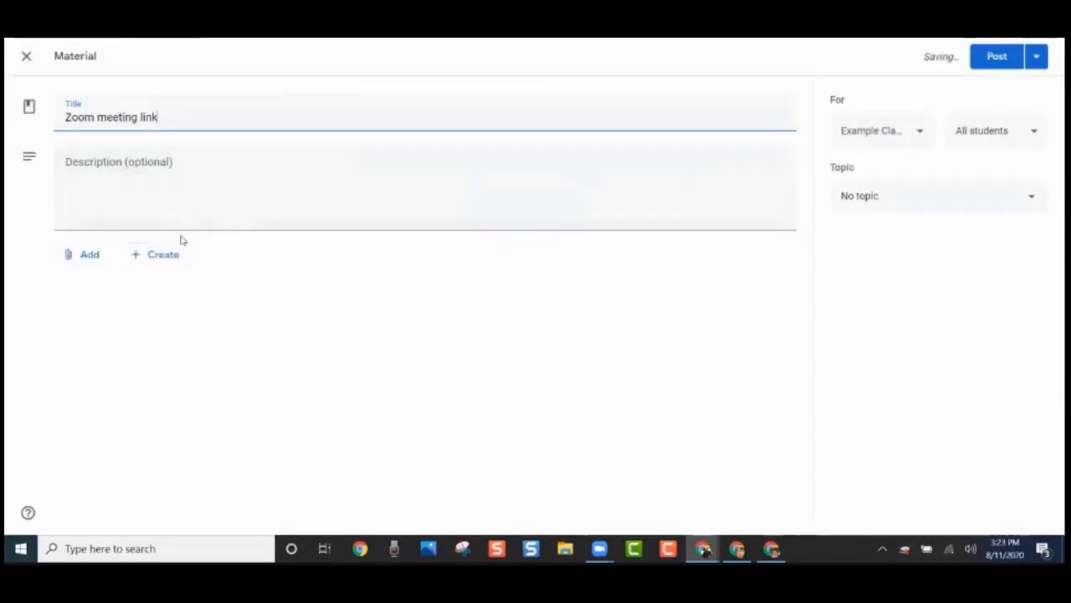
Attach the copied Zoom invite link to the material and post it to all students
left_click(92, 256)
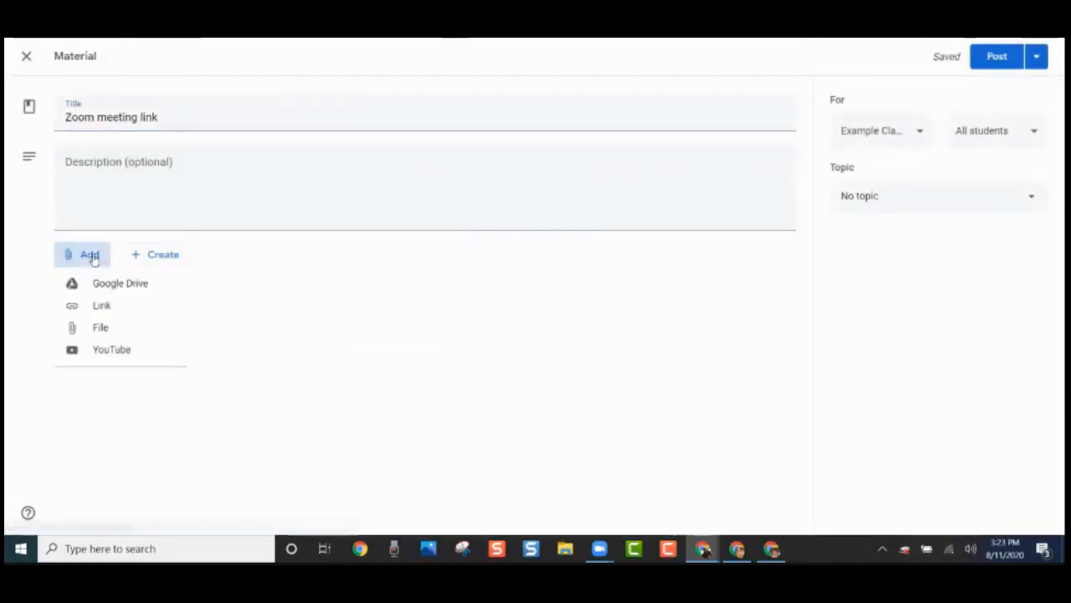
left_click(101, 305)
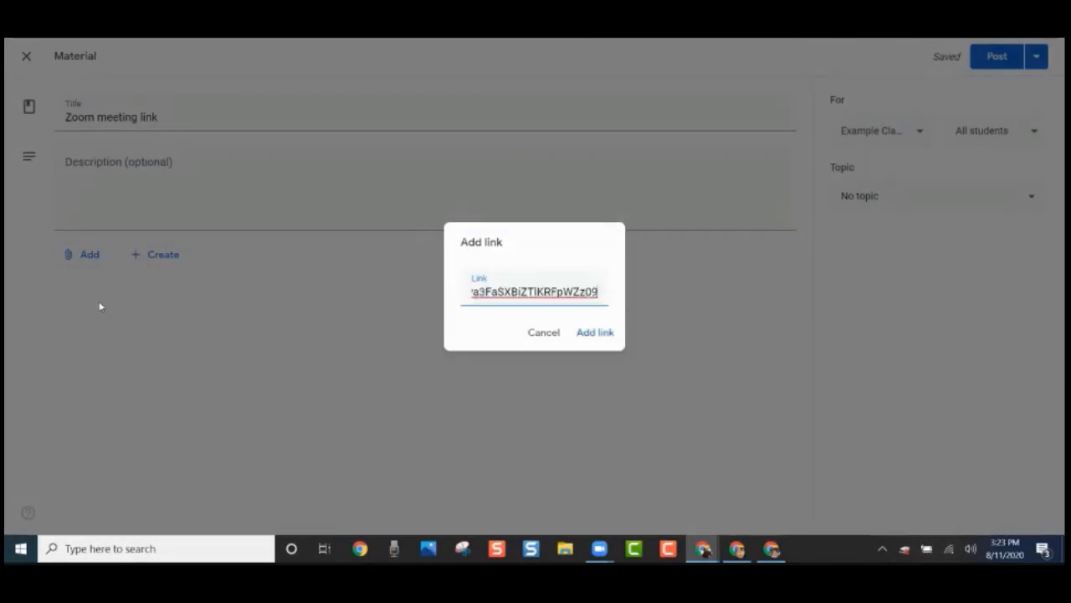
left_click(595, 333)
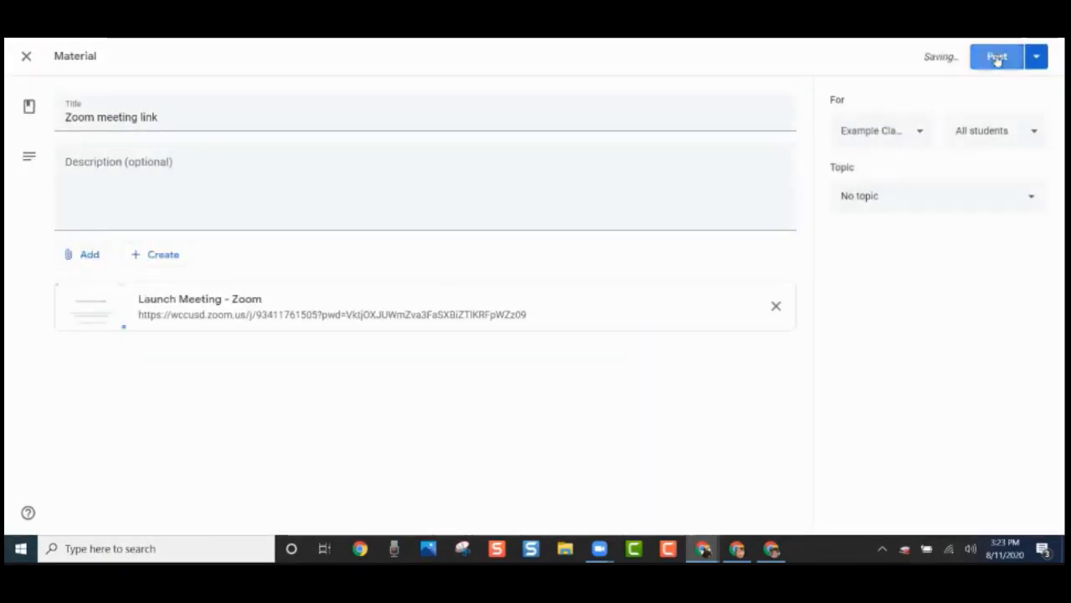
left_click(997, 57)
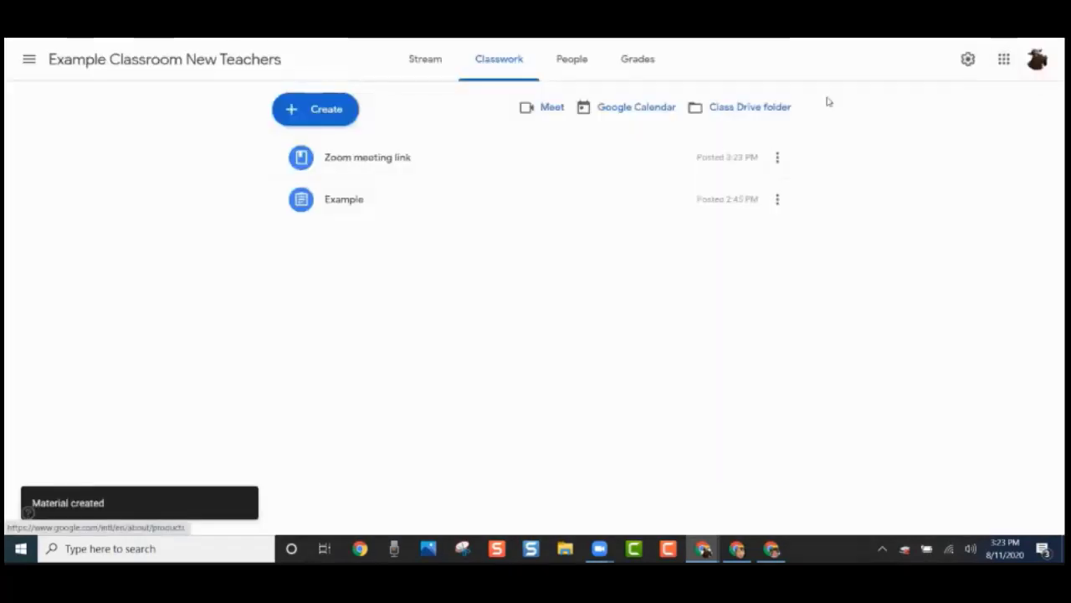
left_click(424, 168)
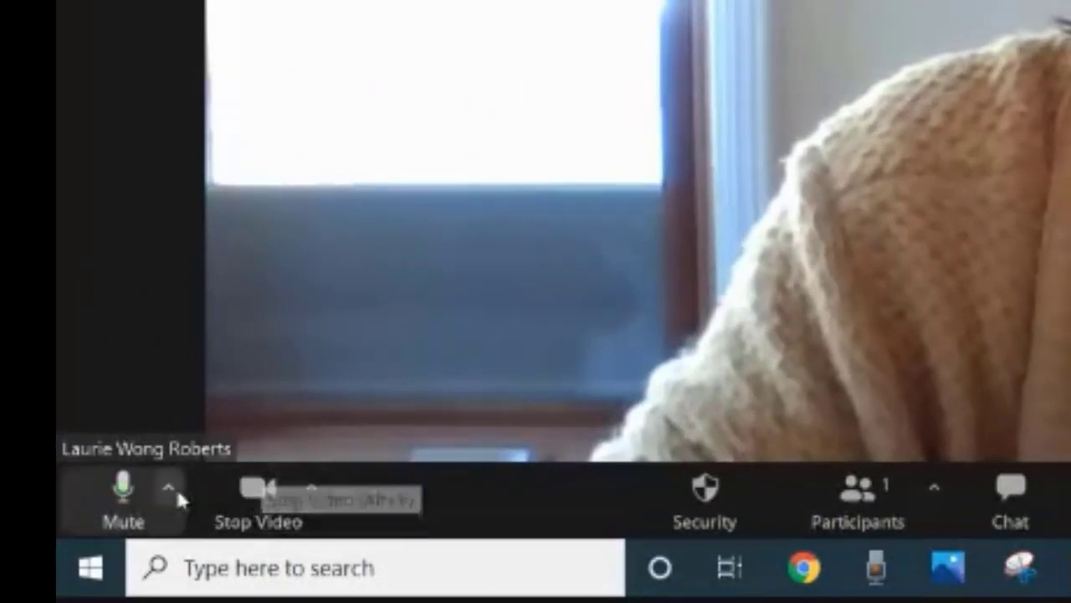
In the running Zoom meeting, examine the microphone and speaker choices, then the camera and virtual background options
left_click(169, 488)
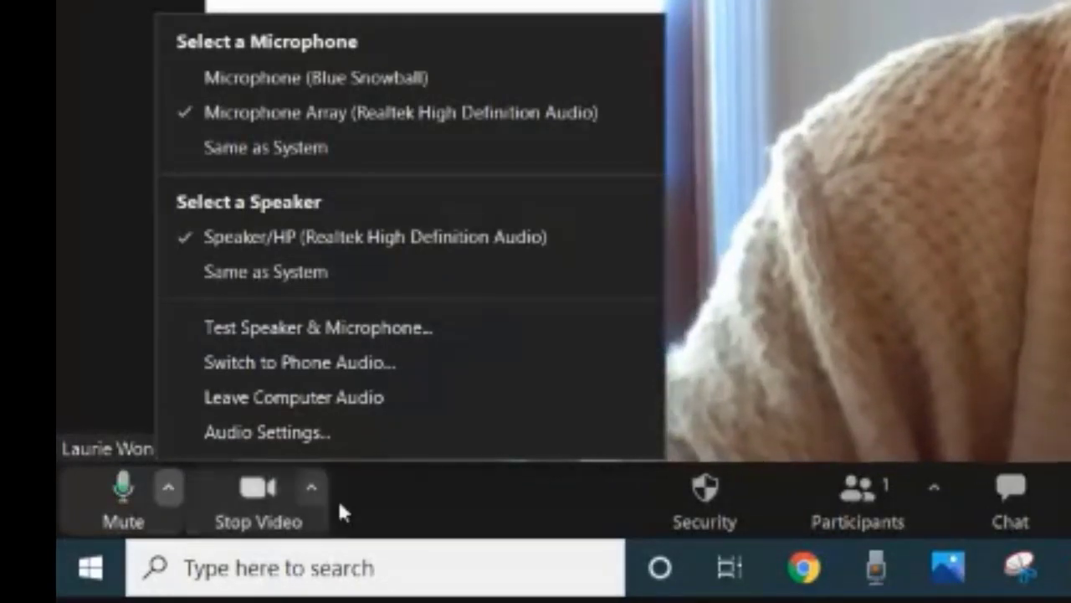
left_click(375, 501)
left_click(326, 498)
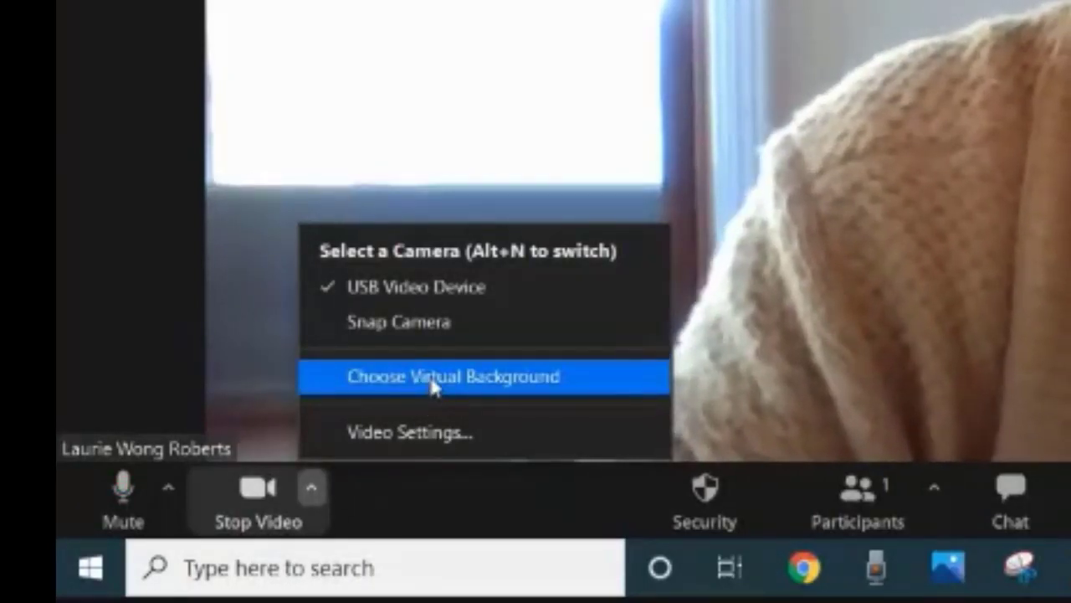
left_click(440, 503)
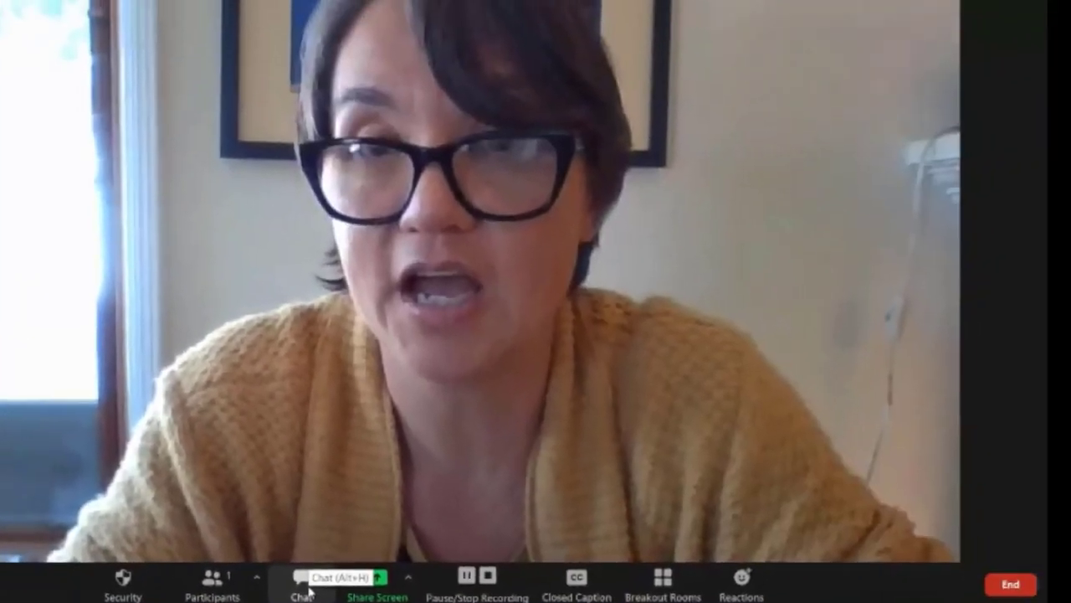
Open the meeting chat and check which recipients a message can be sent to
left_click(1010, 498)
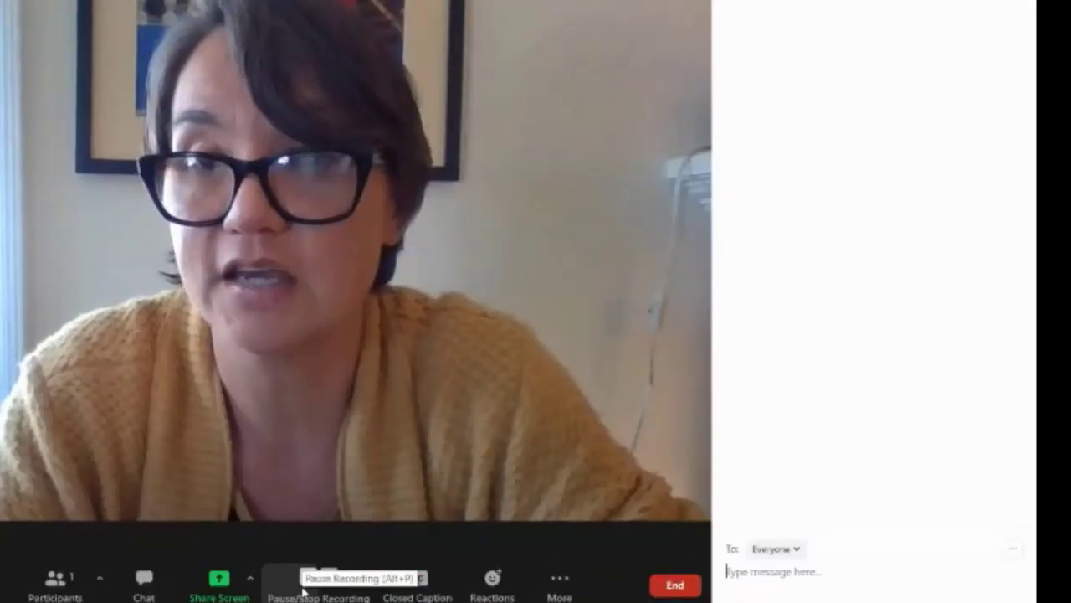
left_click(798, 550)
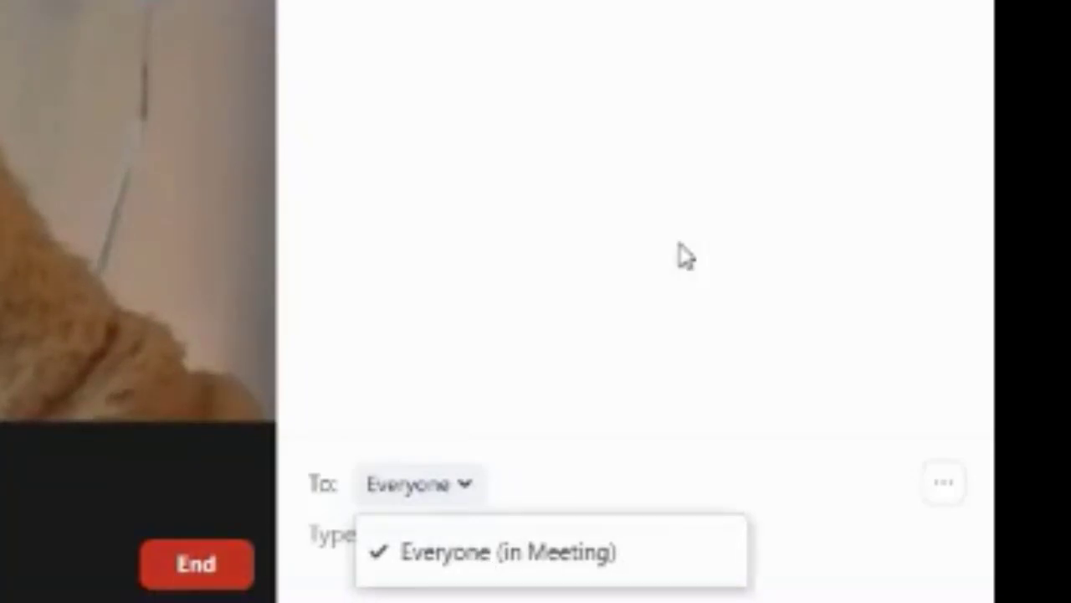
left_click(680, 255)
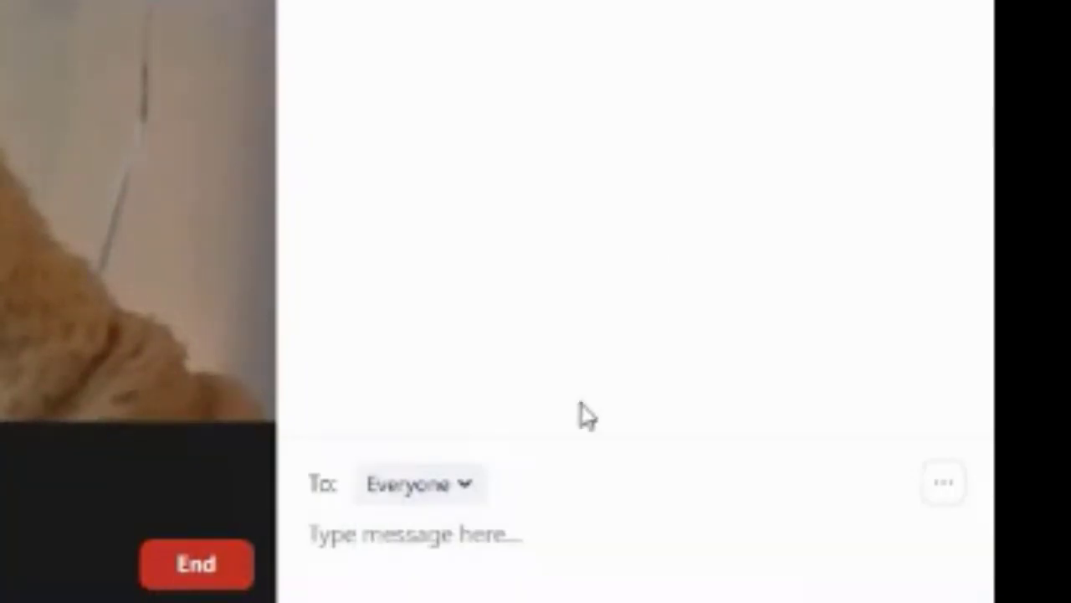
left_click(471, 496)
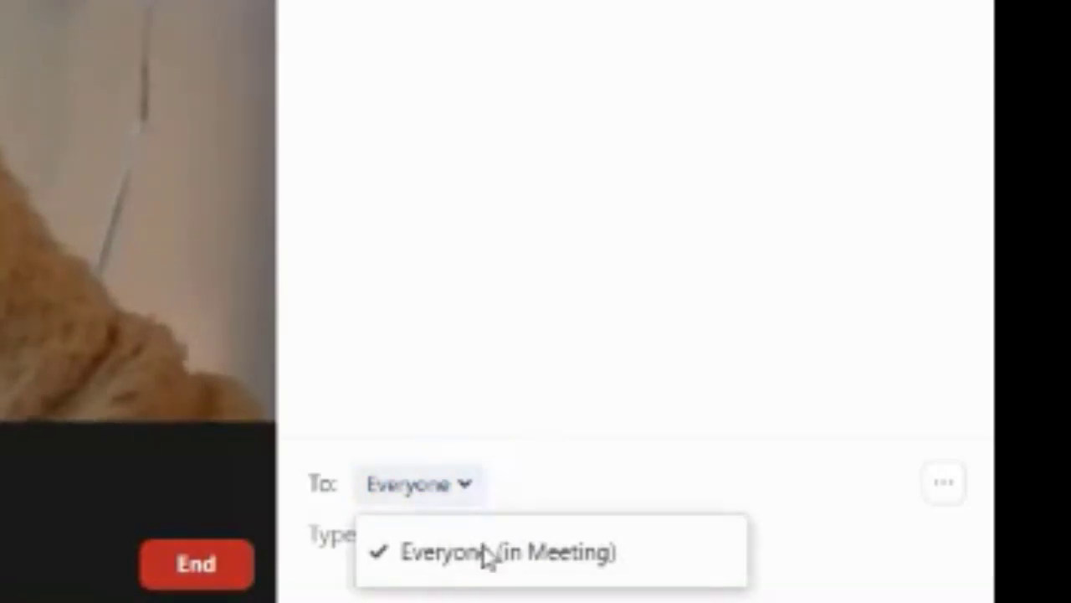
left_click(562, 287)
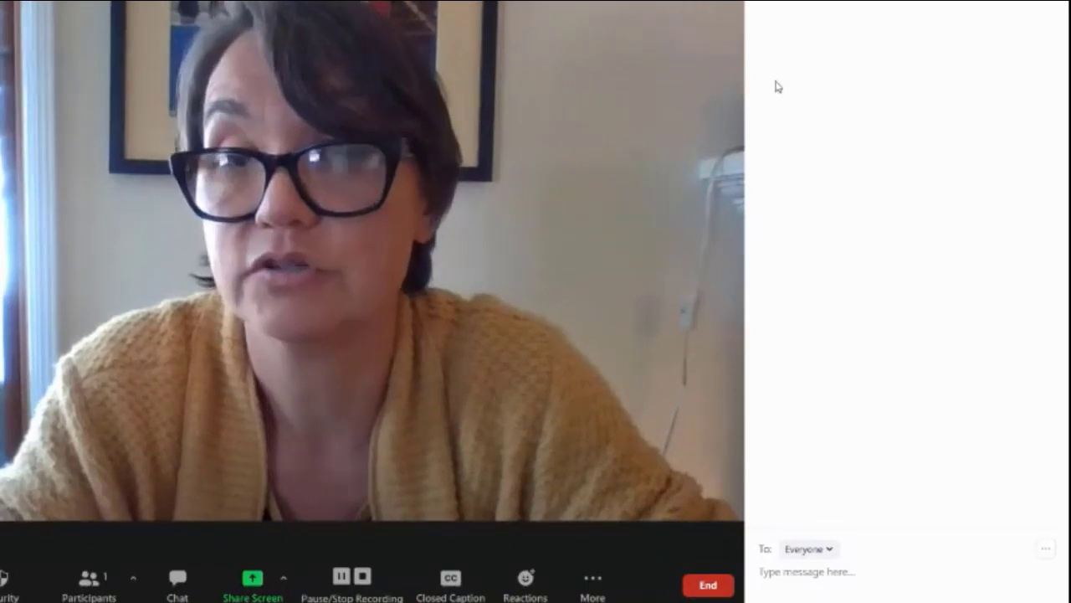
Close the chat and examine the participants' feedback icons, including the additional ones
left_click(177, 578)
left_click(234, 578)
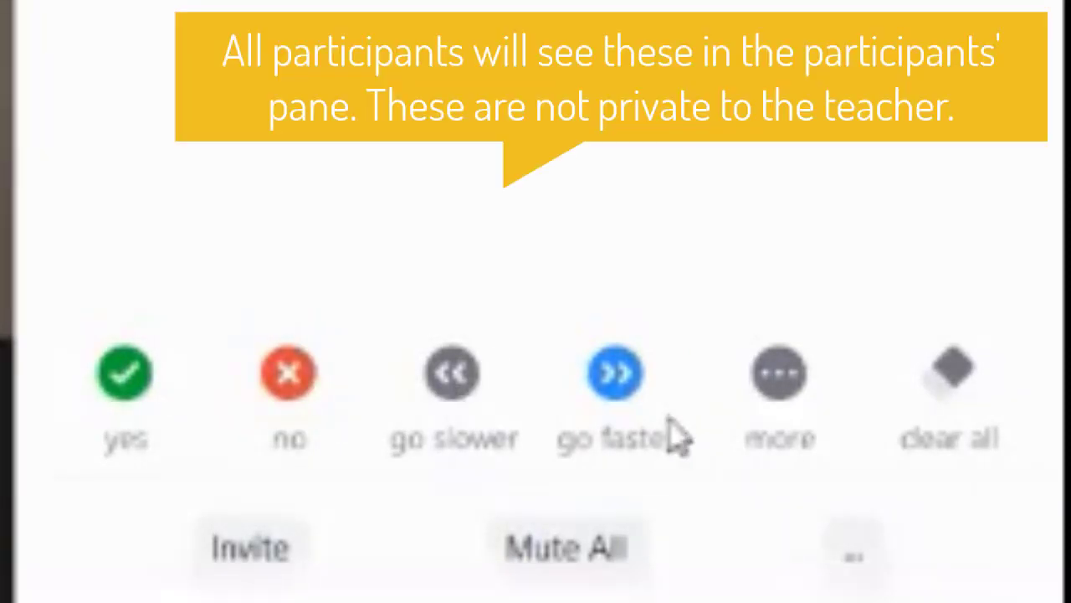
left_click(783, 389)
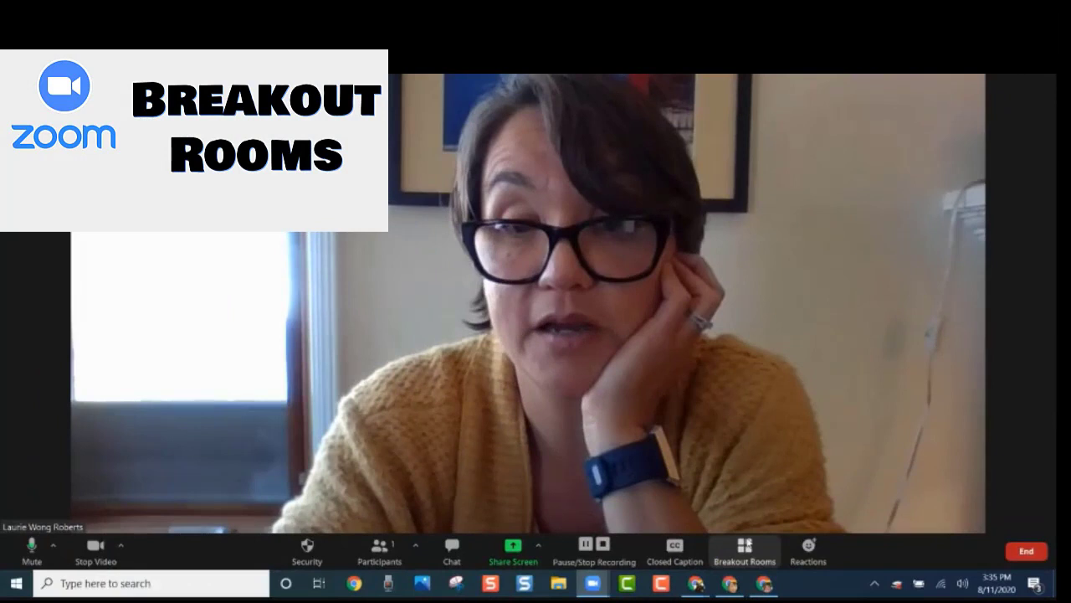
Create 7 breakout rooms with participants assigned manually
left_click(745, 548)
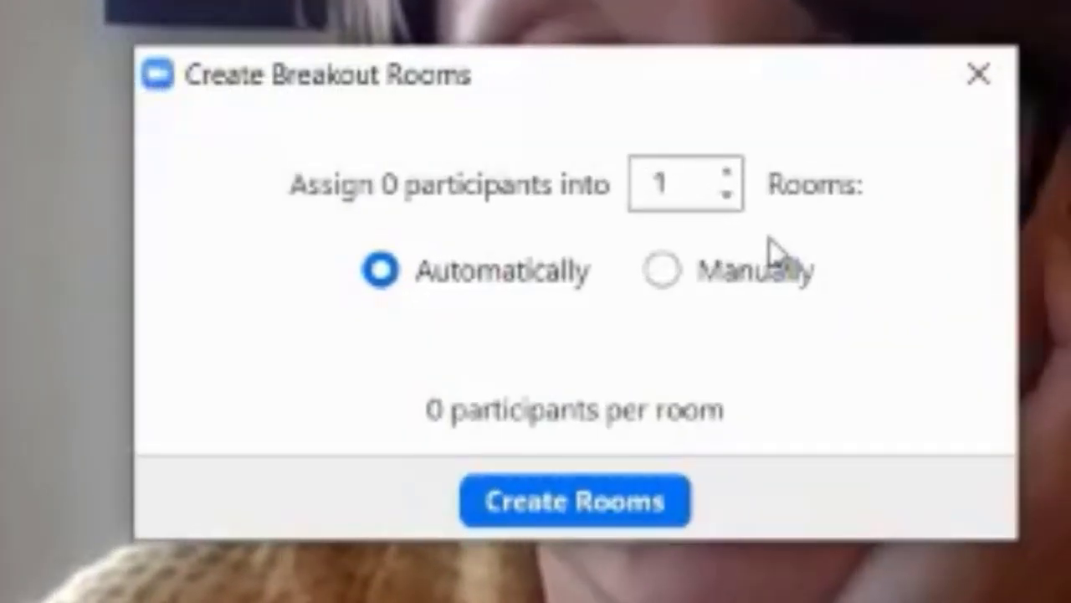
left_click(727, 173)
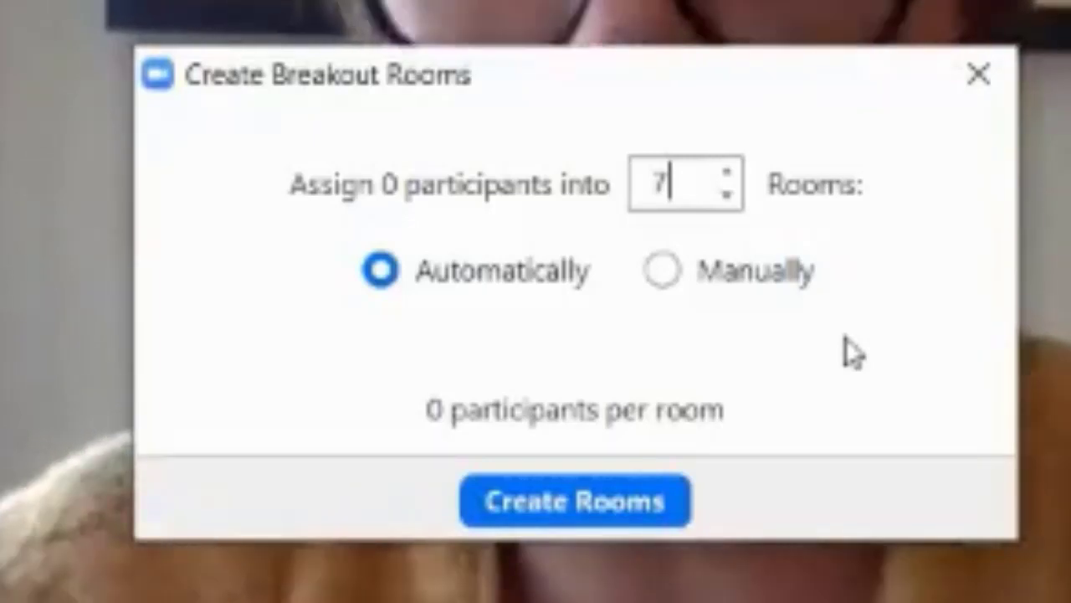
left_click(667, 286)
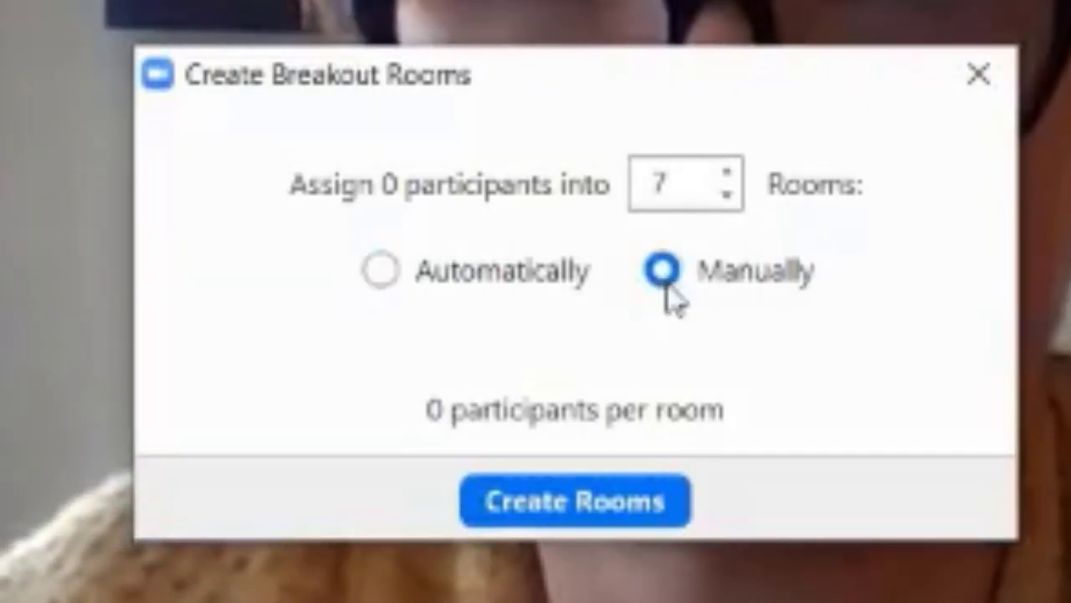
left_click(595, 507)
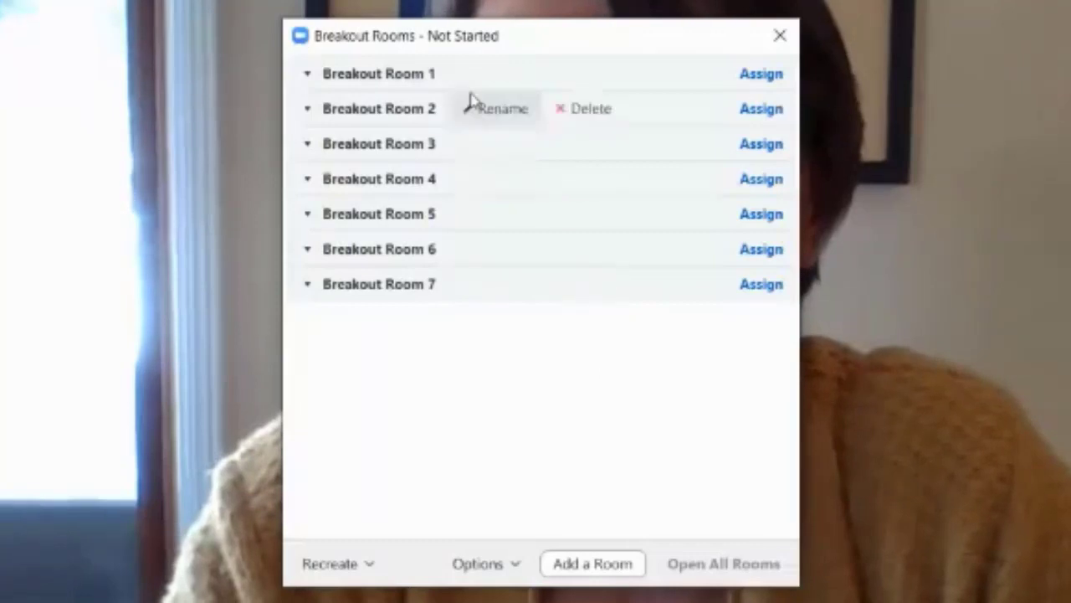
Review the breakout rooms' rename, delete and assign controls and the options for moving participants, automatic closing and countdown
mouse_move(465, 77)
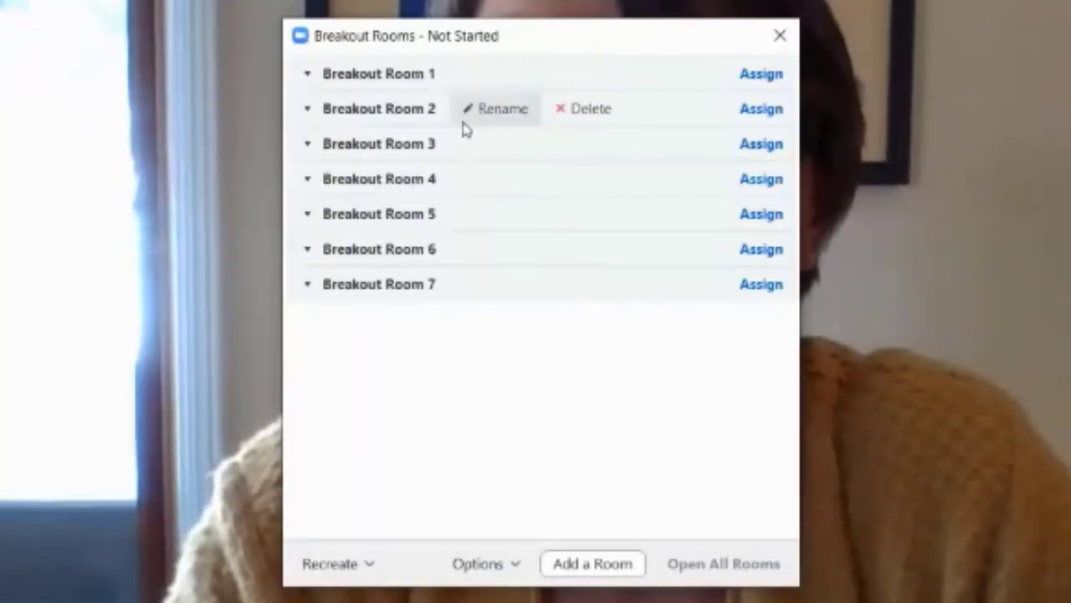
left_click(759, 82)
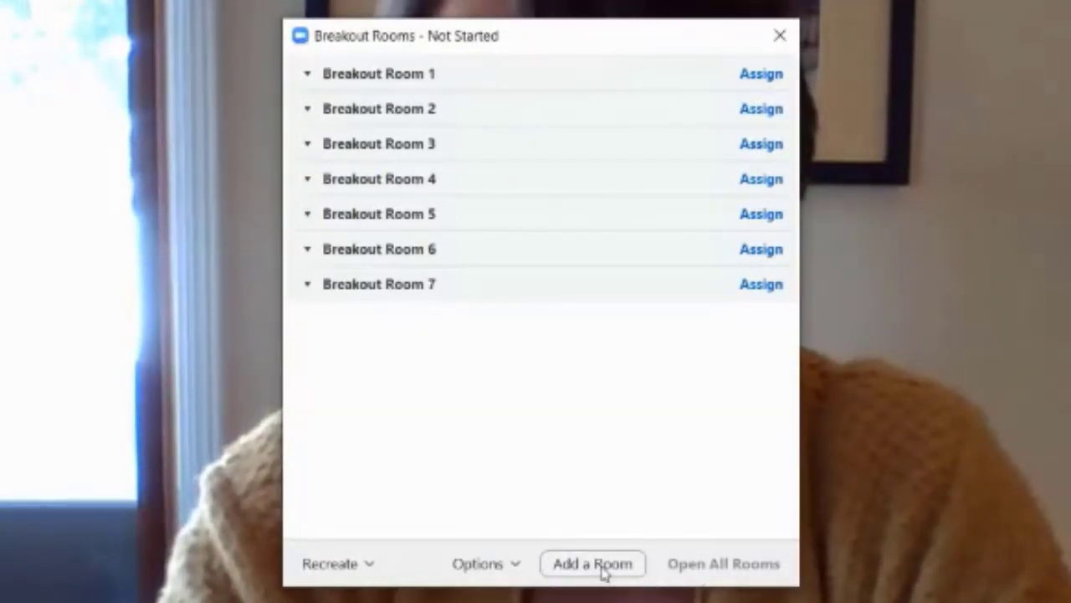
left_click(513, 569)
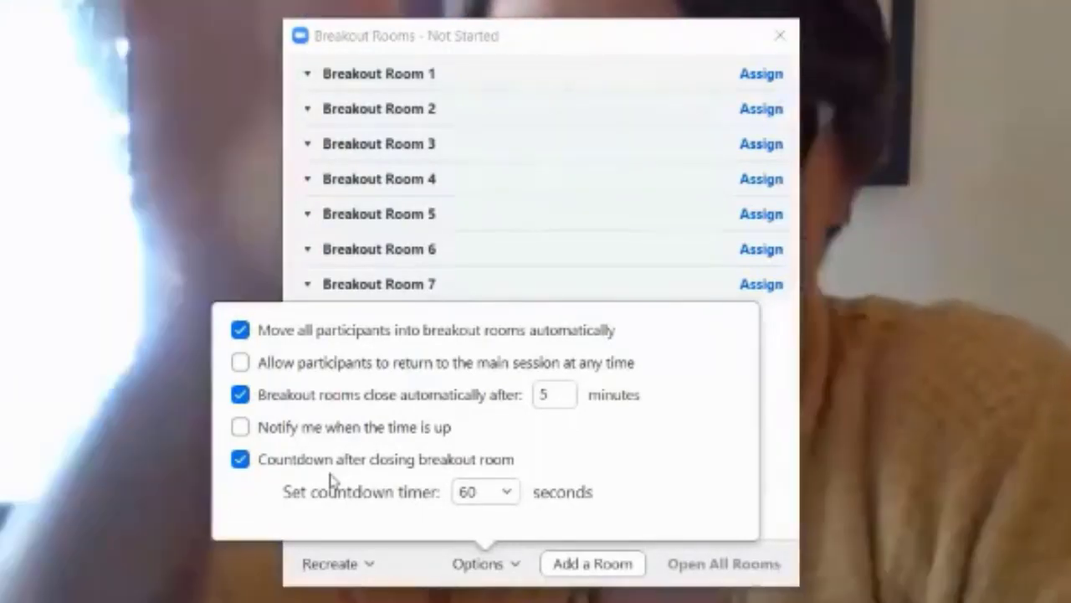
left_click(474, 566)
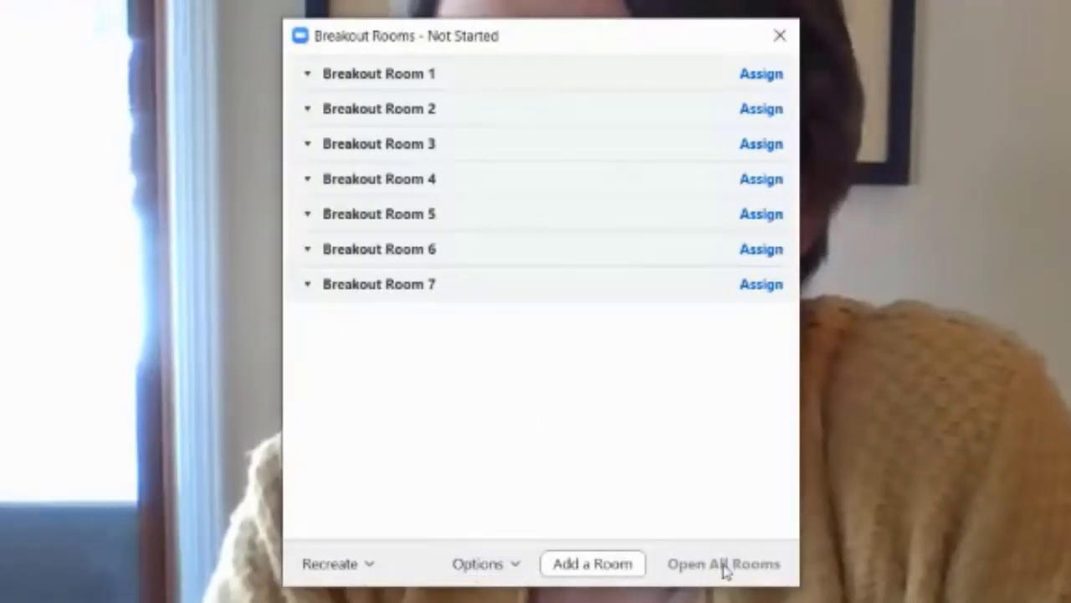
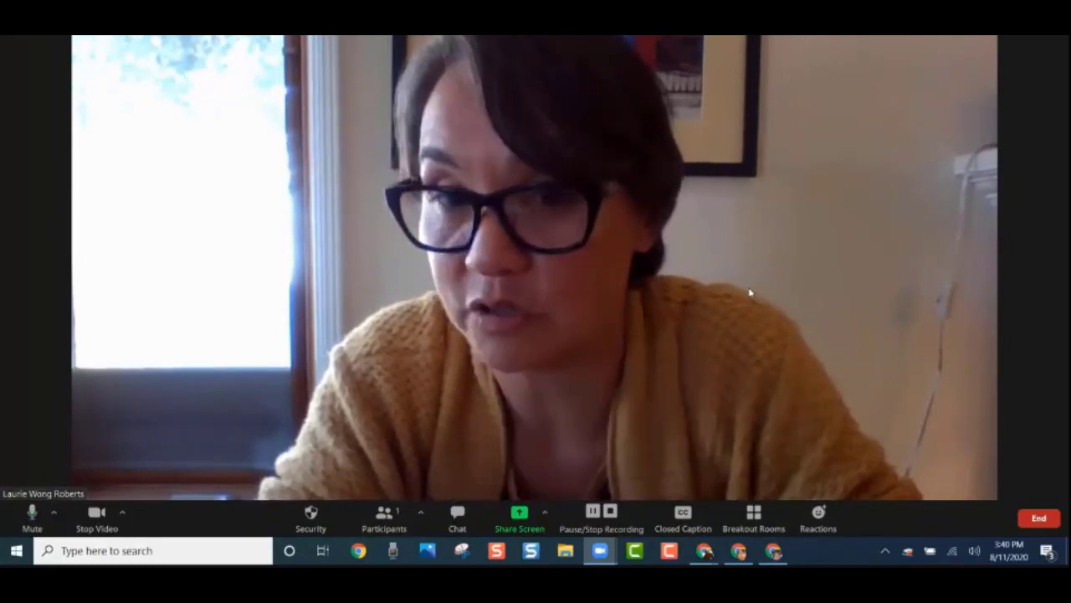
Examine the meeting reactions and the additional feedback icons in the participants list
left_click(822, 513)
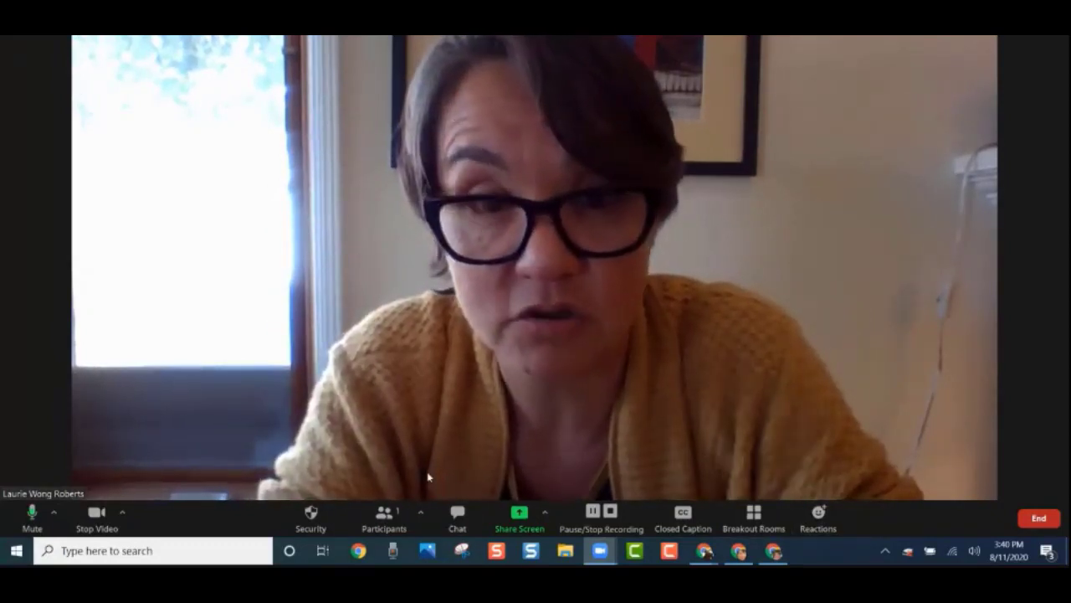
left_click(386, 517)
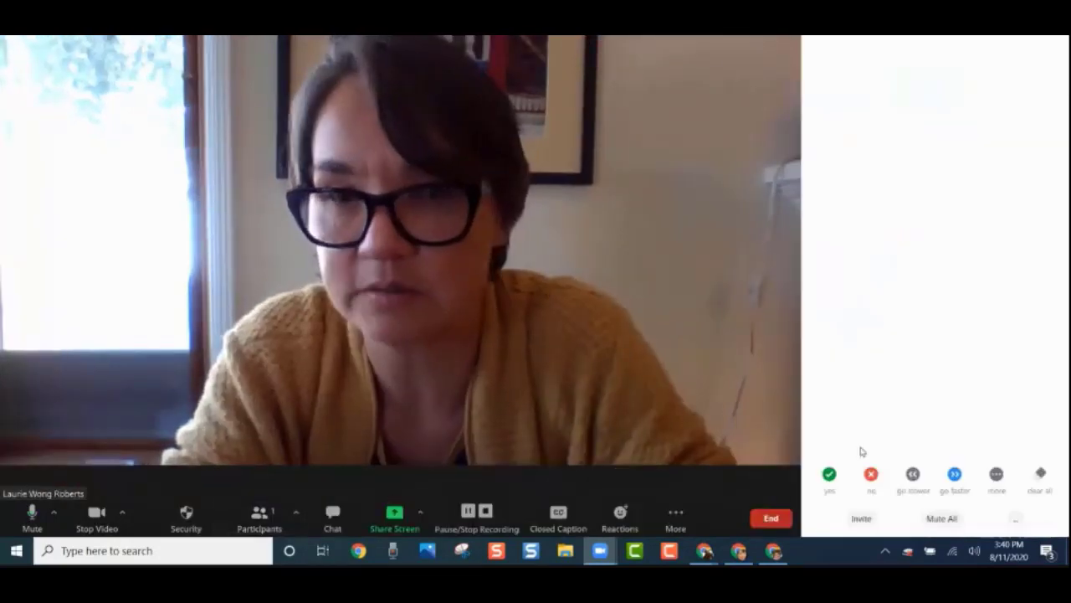
left_click(996, 474)
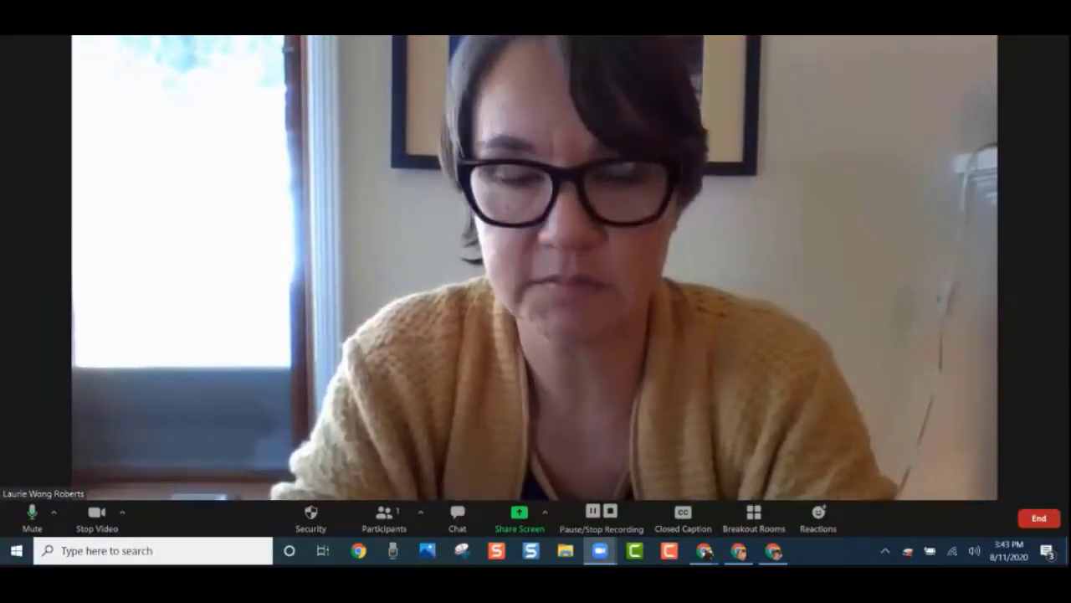
Move the Zoom meeting window out of the way and go to the poll section of the scheduled "Example meetin" page
left_click_drag(675, 43, 512, 516)
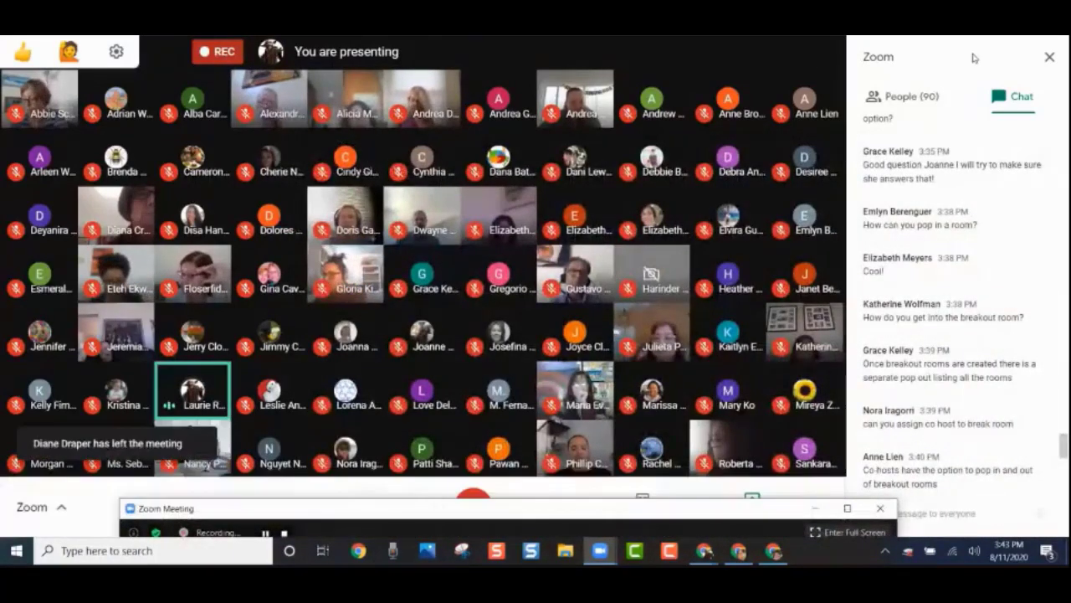
key("alt+Tab")
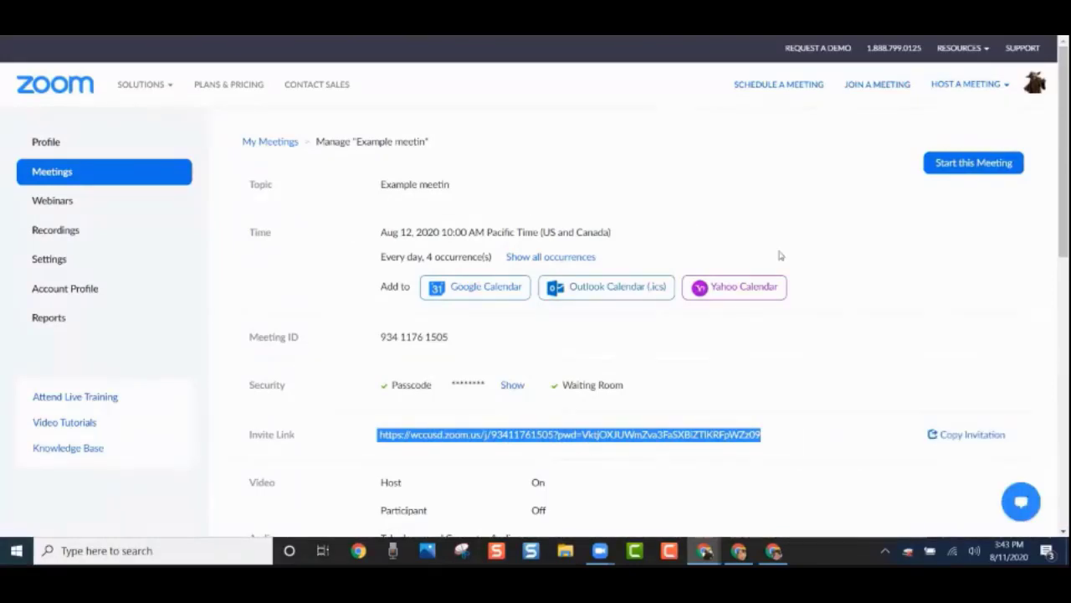
scroll(779, 256, "down", 2)
scroll(779, 256, "down", 1)
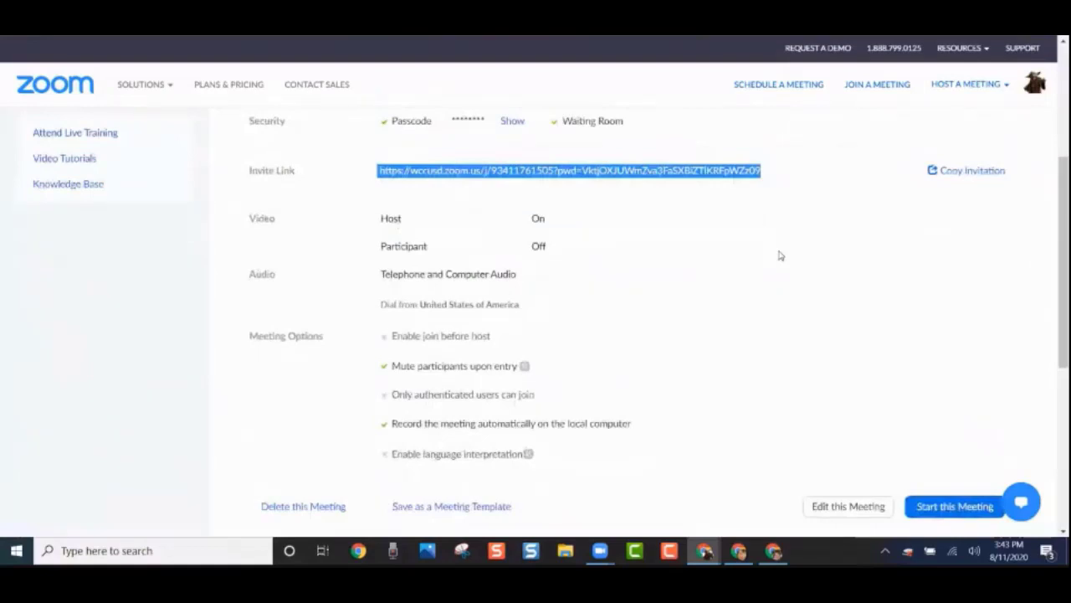
scroll(778, 256, "down", 1)
scroll(779, 256, "down", 2)
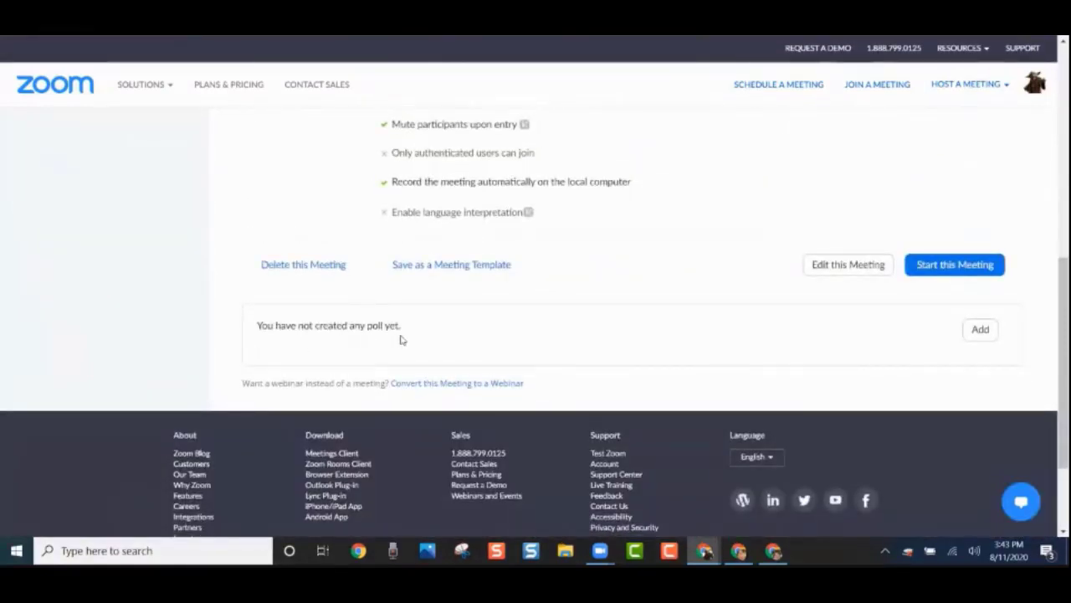
Start a new poll for the scheduled meeting and title it "Example"
left_click(981, 332)
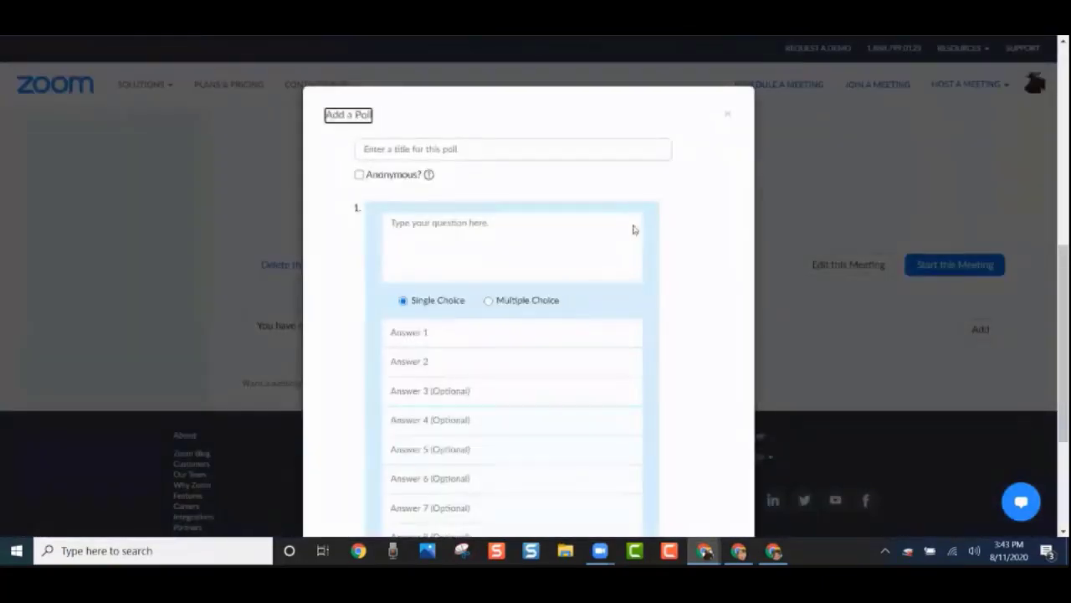
left_click(411, 148)
type("Ed")
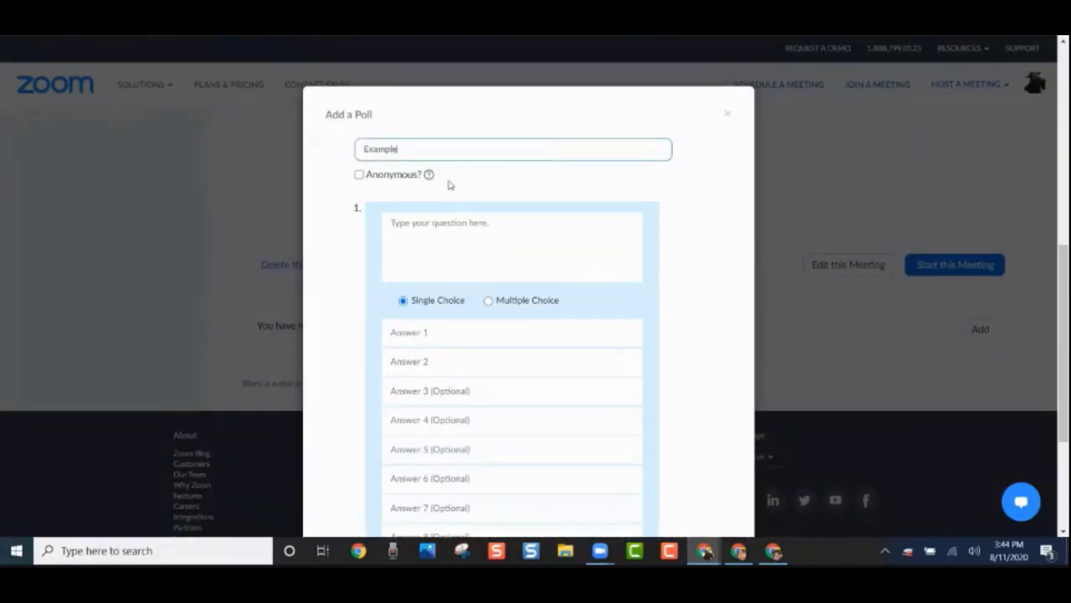
scroll(448, 180, "down", 1)
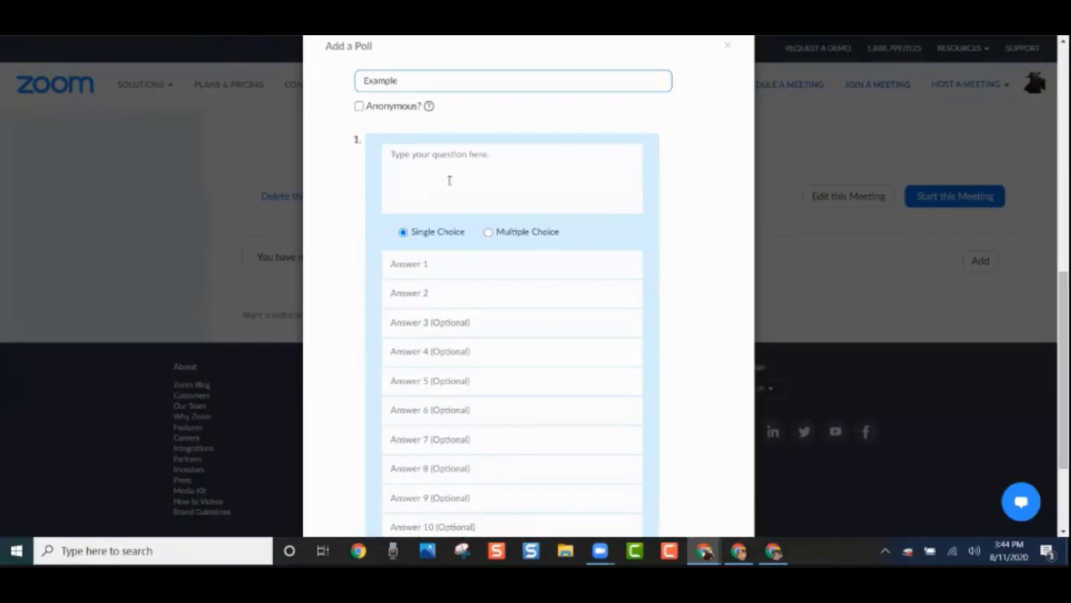
Enter the single-choice question "How are you today?" with the answers "Fine", "OK" and "Not so great"
left_click(428, 148)
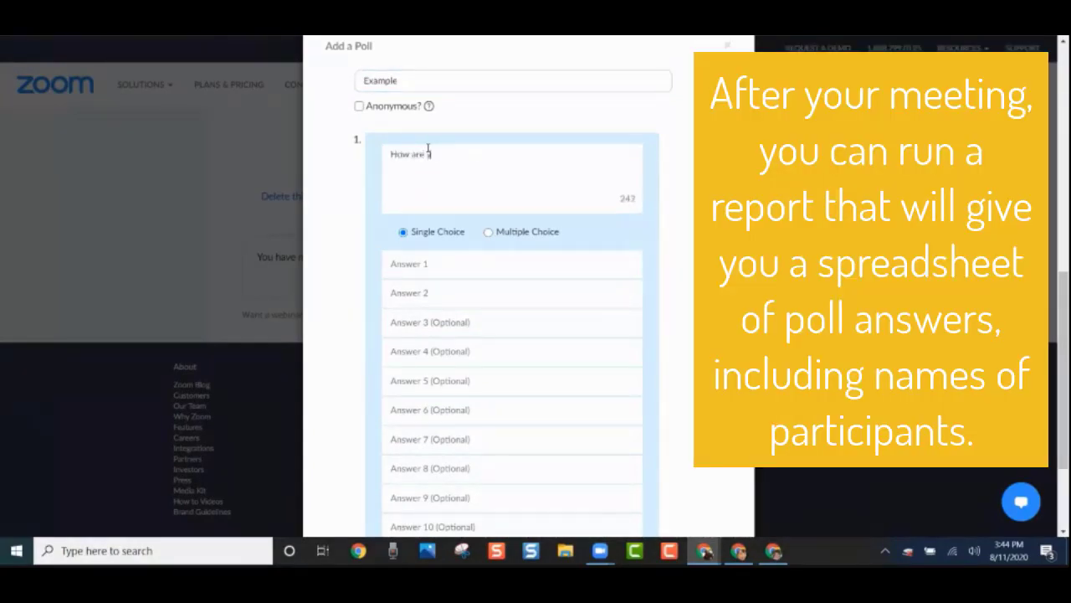
type("How are you today?")
left_click(411, 270)
type("Fine")
key("Tab")
type("OK")
key("Tab")
type("Not so")
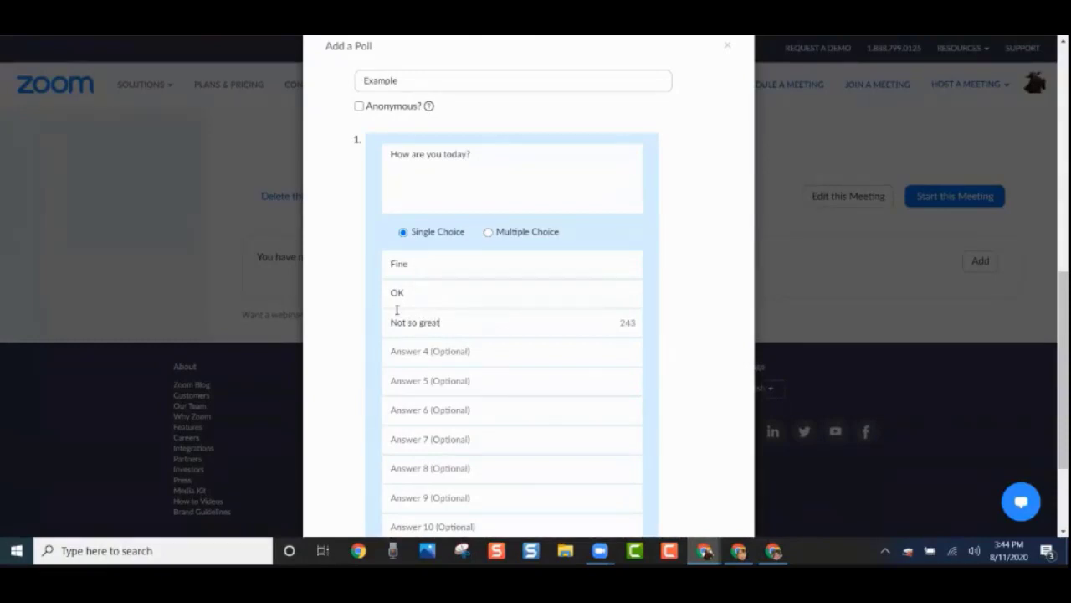
Add a second poll question reading "What is your favorite pizza topping?"
scroll(399, 308, "down", 2)
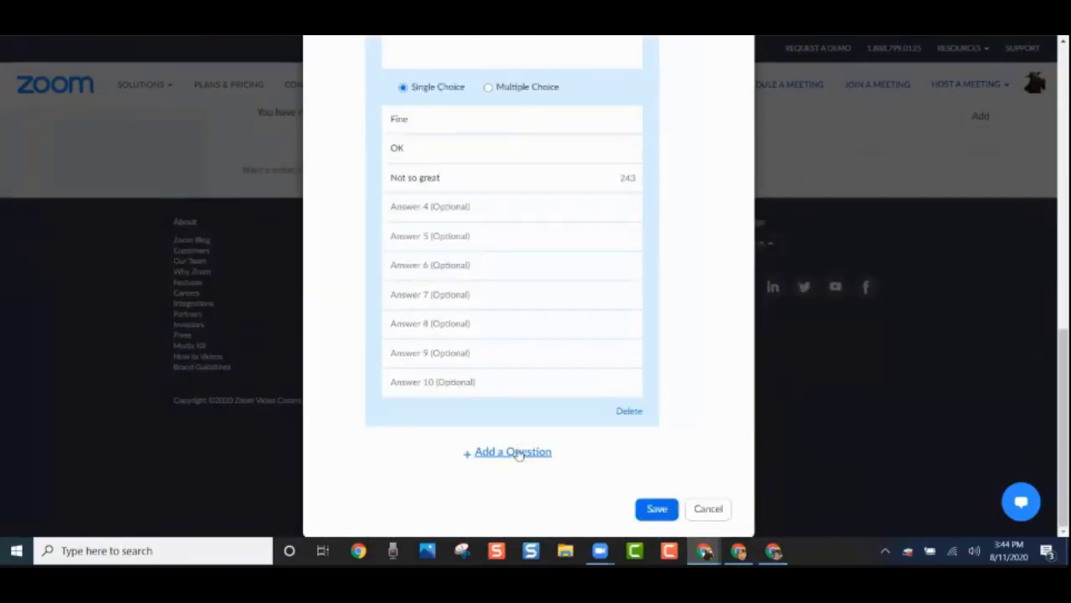
left_click(519, 452)
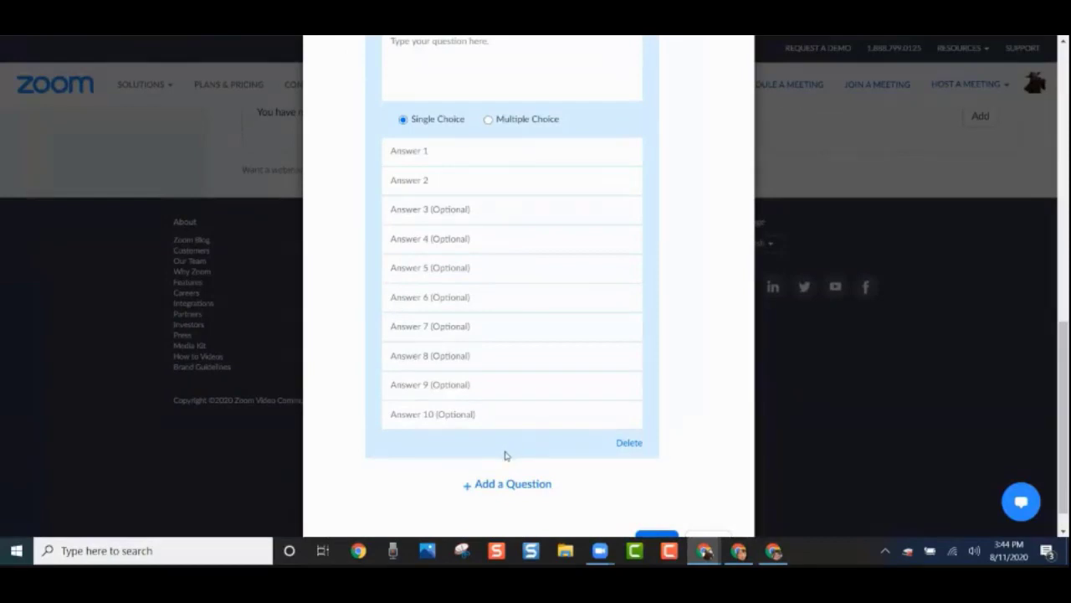
scroll(504, 455, "up", 2)
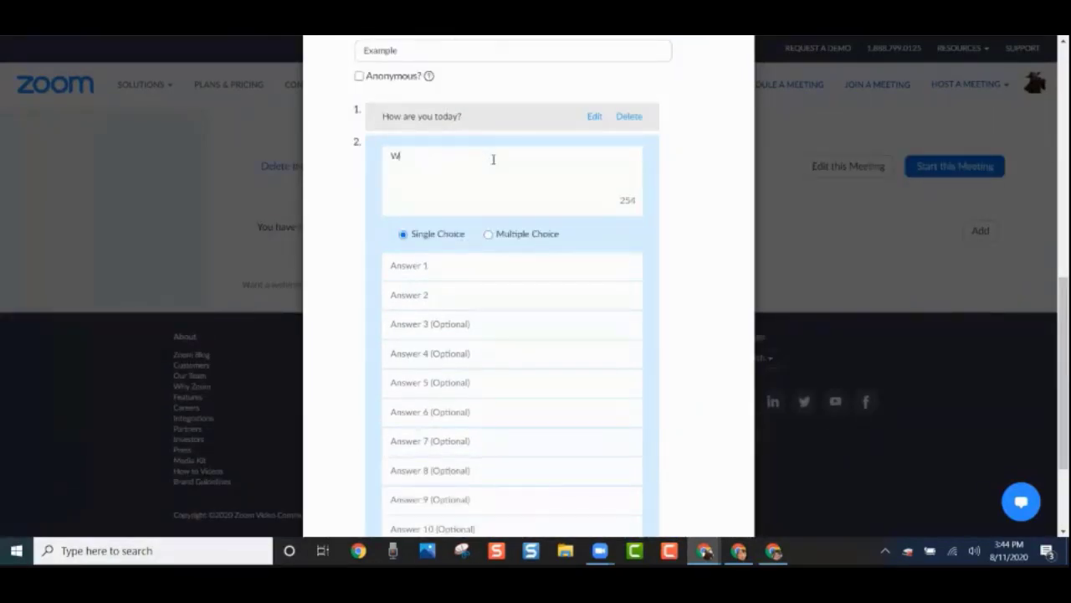
type("What is your favorite pizza topping?")
Look over the poll form with its two questions and close it without saving
scroll(658, 257, "down", 2)
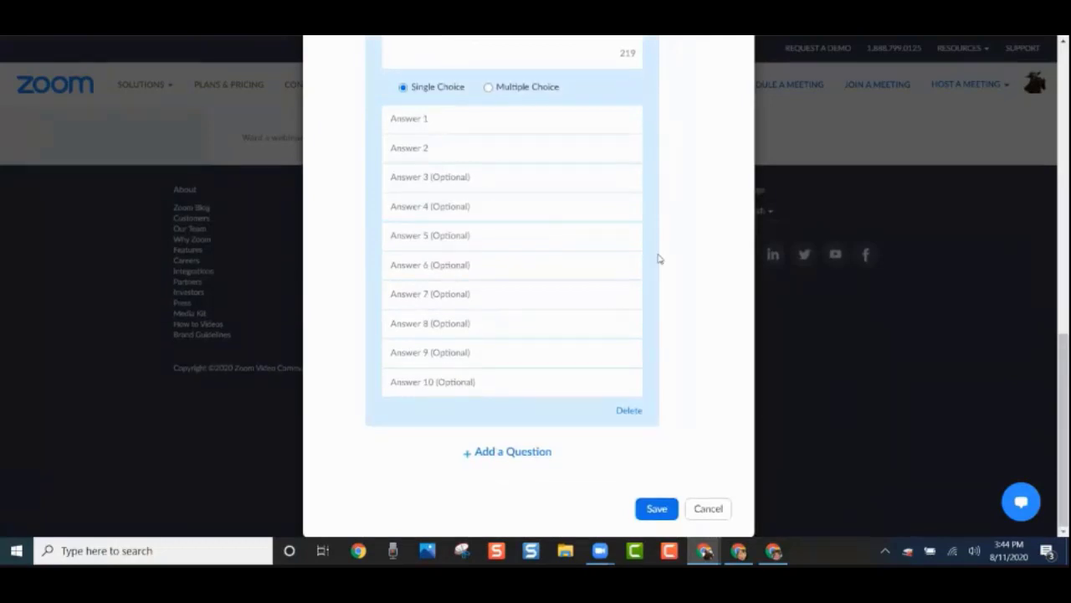
scroll(657, 259, "up", 5)
scroll(657, 255, "down", 3)
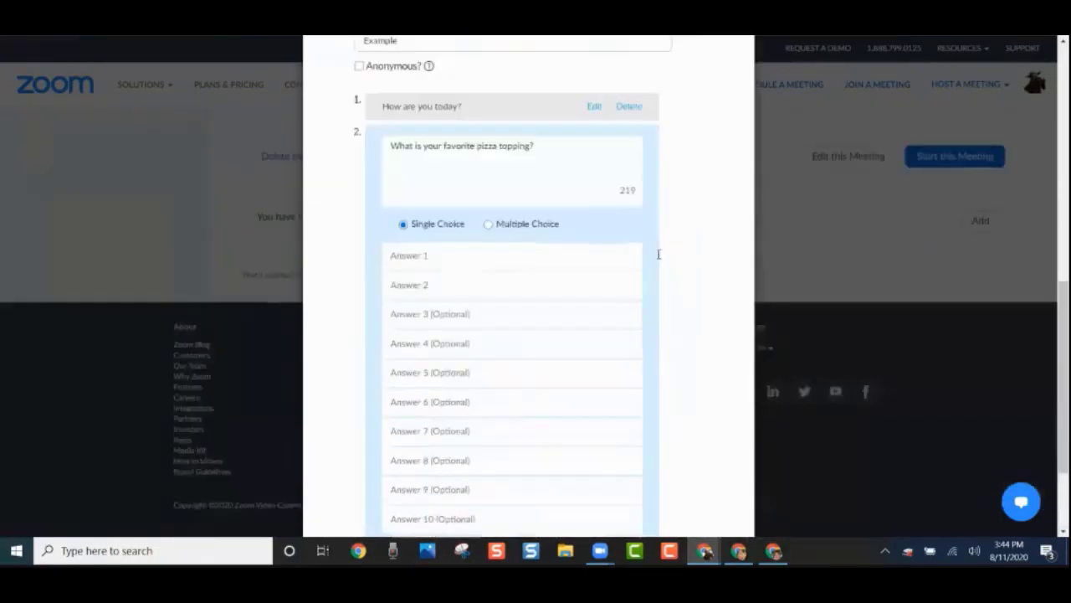
scroll(659, 256, "up", 1)
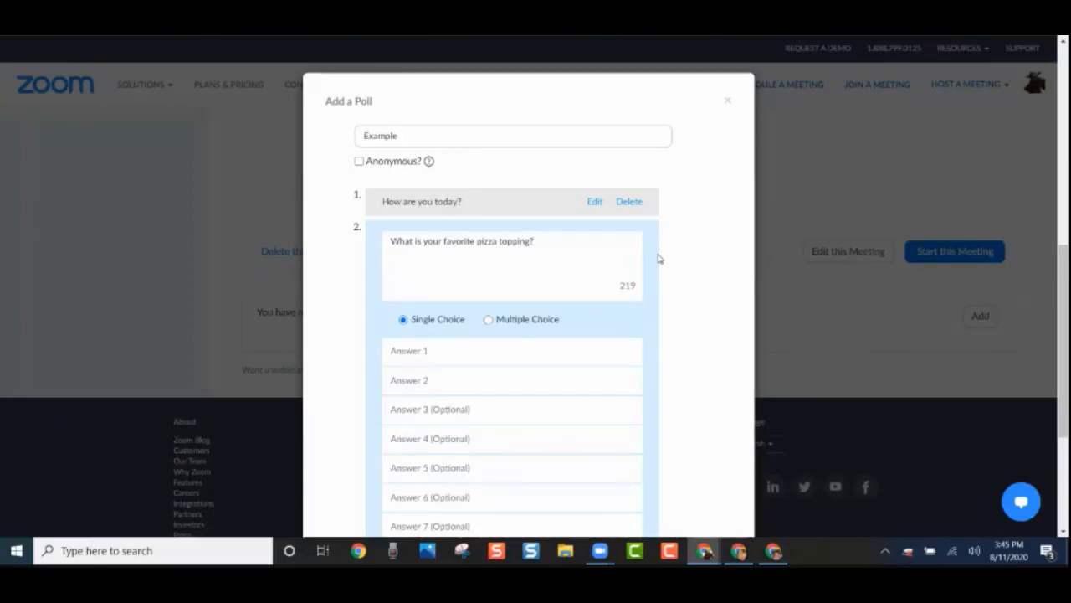
left_click(729, 100)
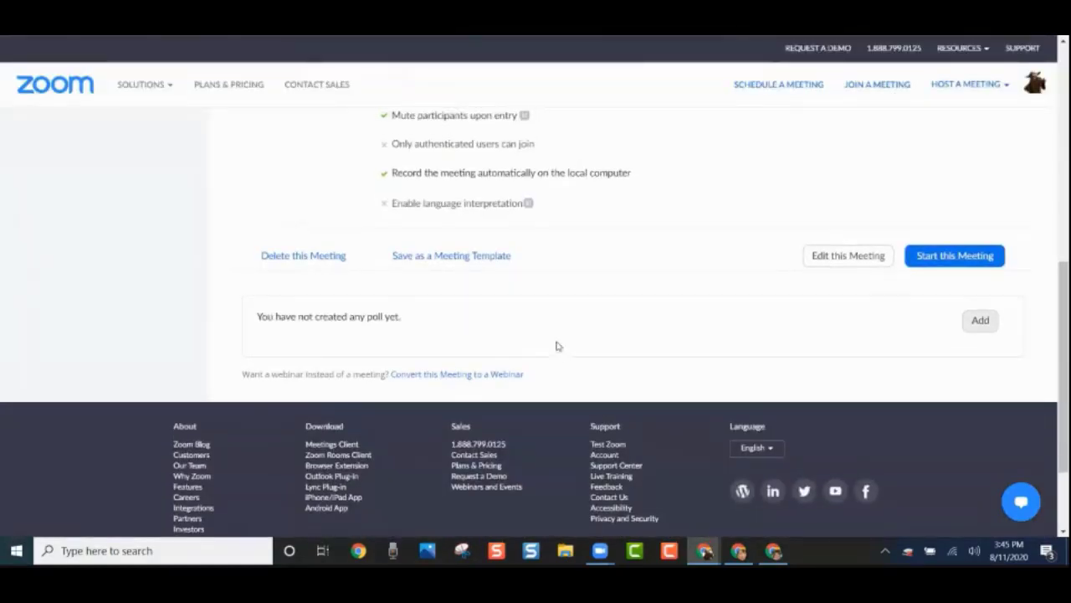
scroll(556, 346, "up", 1)
scroll(636, 398, "up", 10)
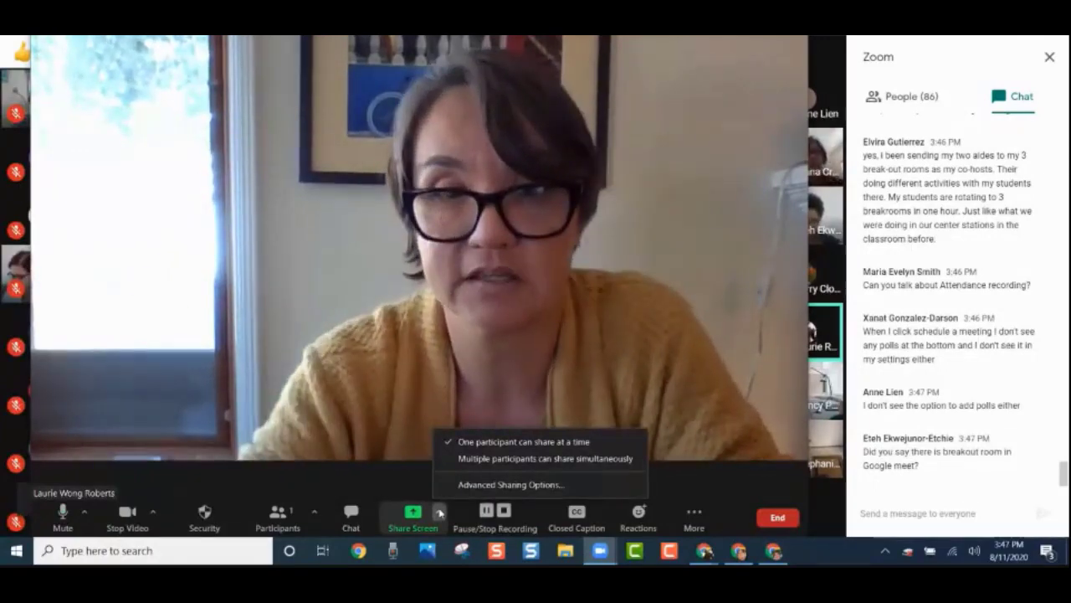
In the Zoom meeting, let one participant share at a time and share a whiteboard
left_click(486, 442)
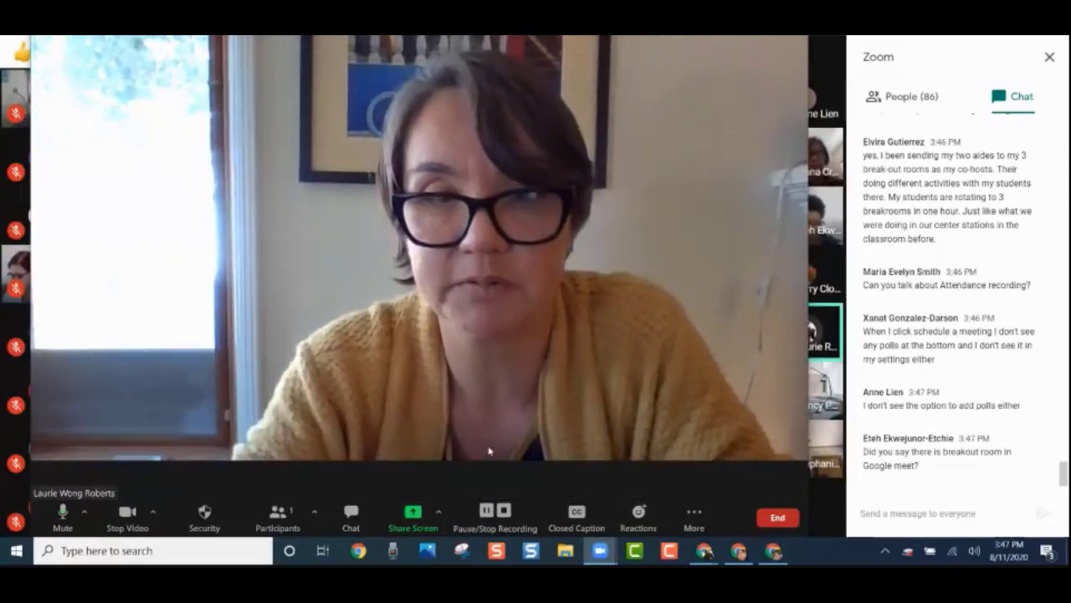
left_click(412, 515)
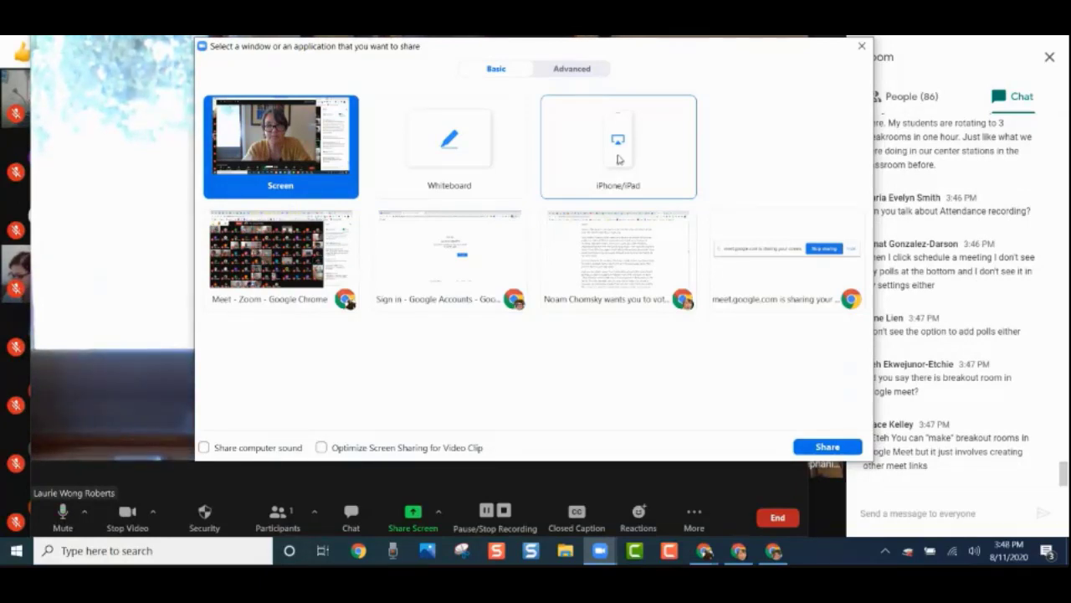
left_click(477, 164)
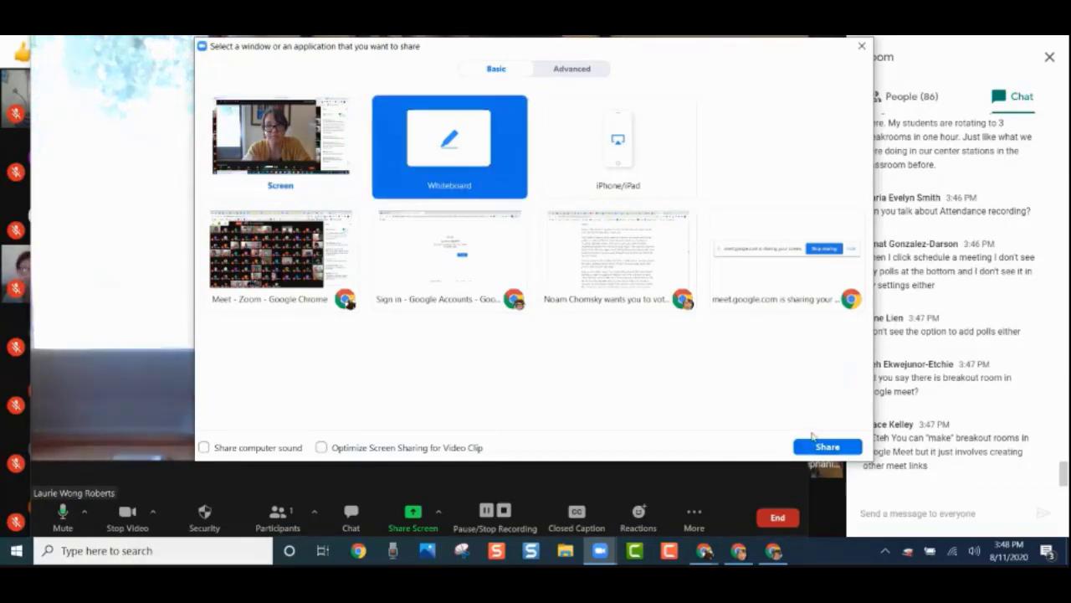
left_click(819, 448)
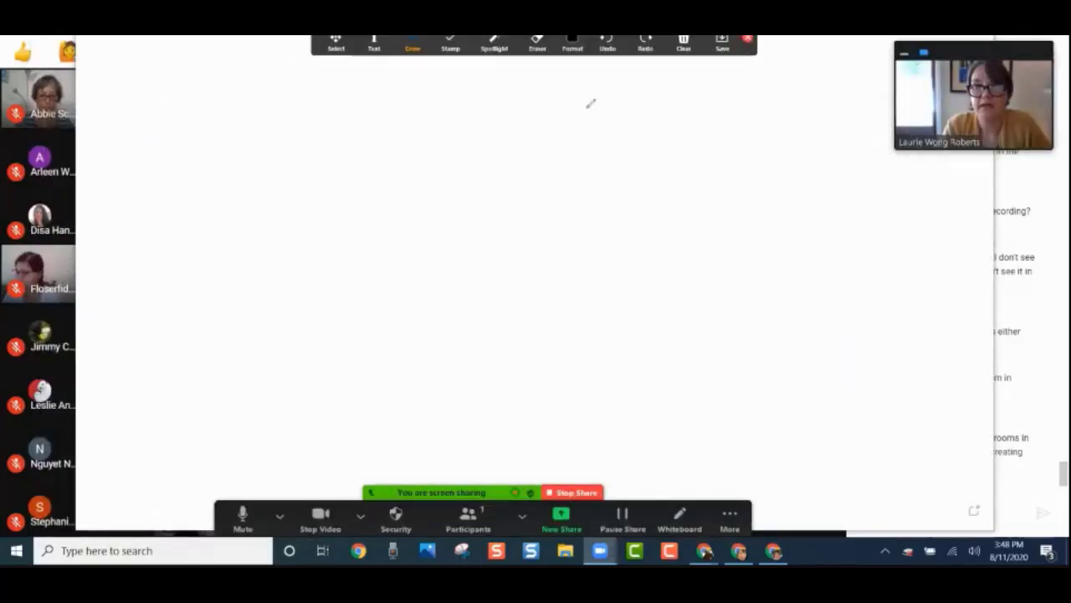
Add the text "Here is the whiteboard." near the upper edge of the whiteboard
left_click(683, 42)
left_click(710, 71)
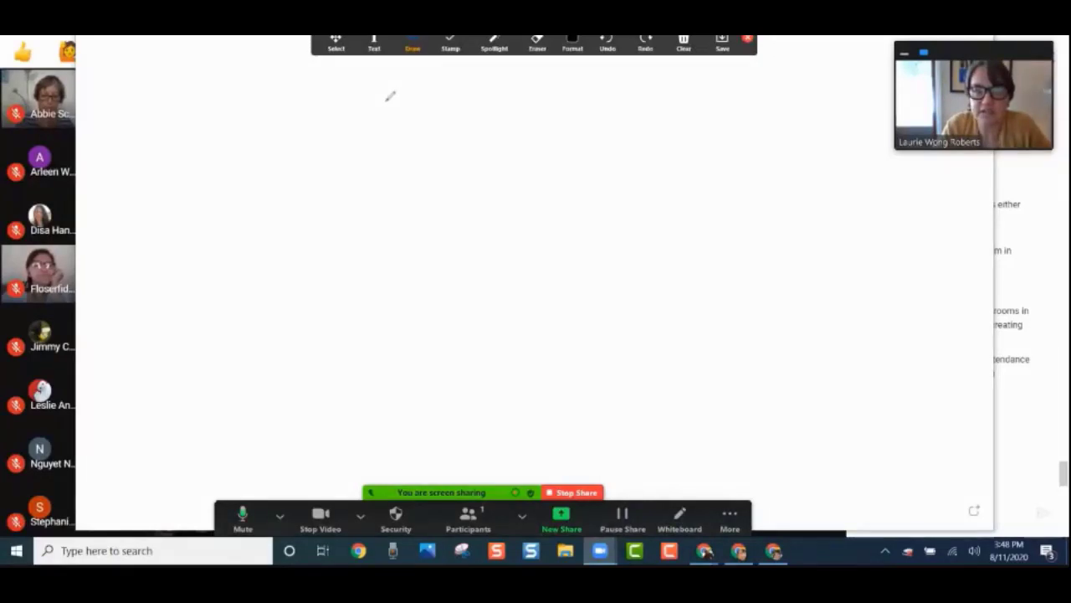
left_click(374, 42)
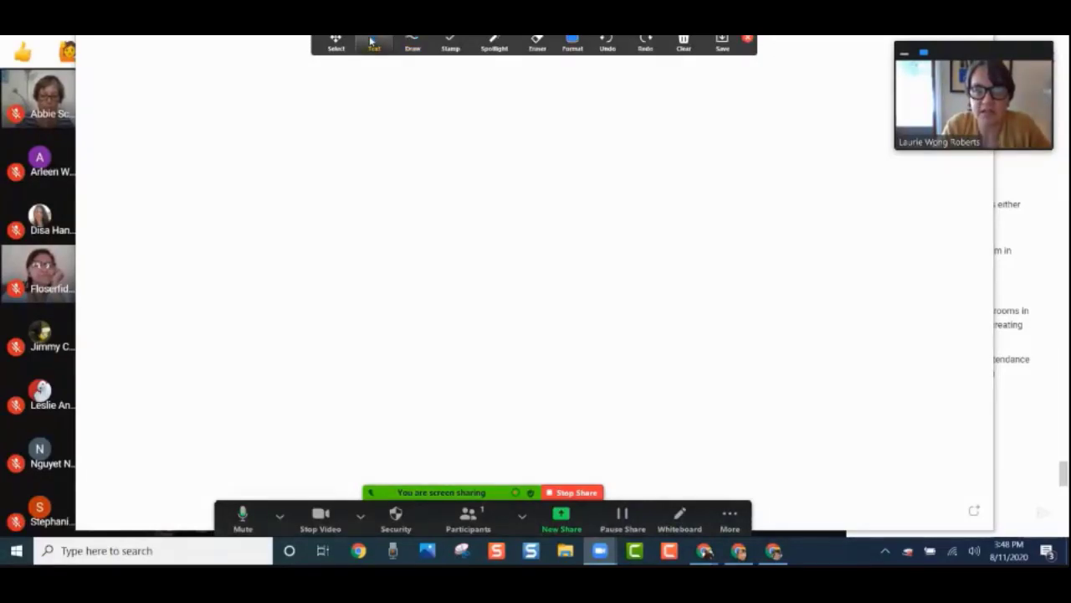
left_click(338, 117)
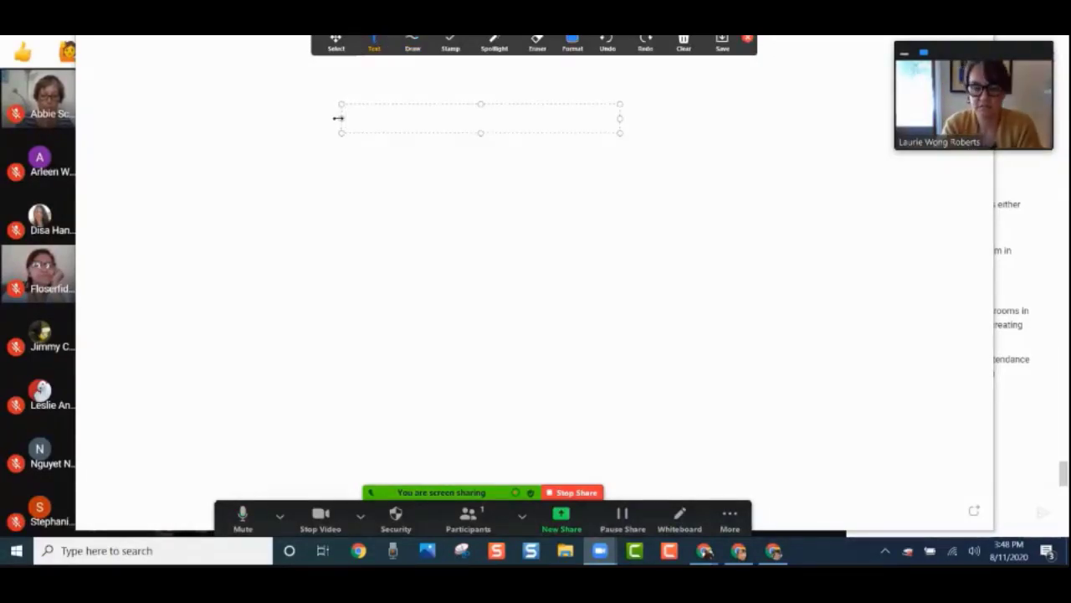
type("Here is the white")
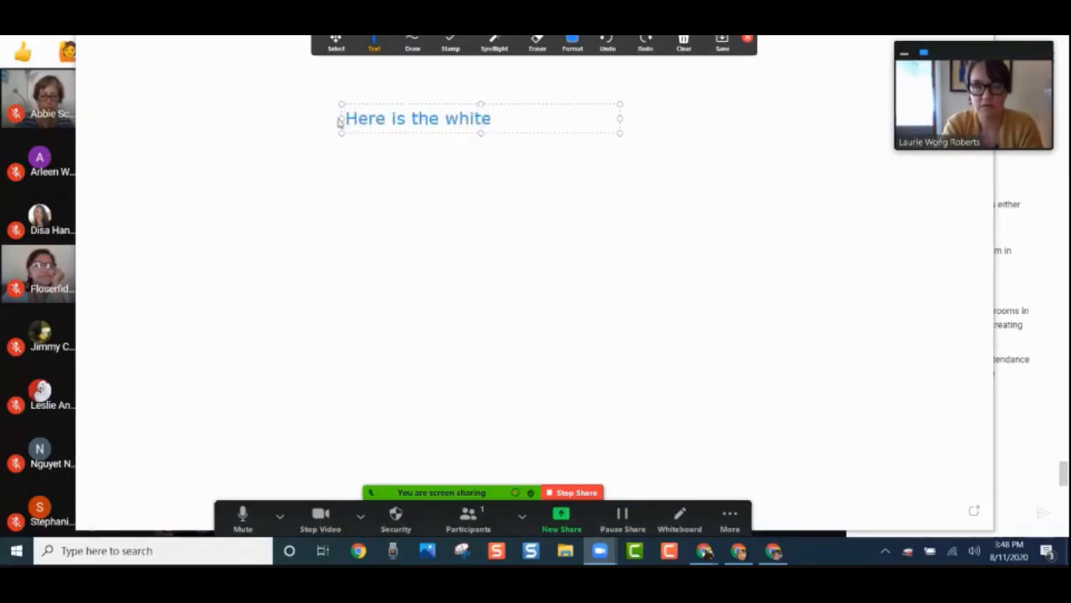
type("board.")
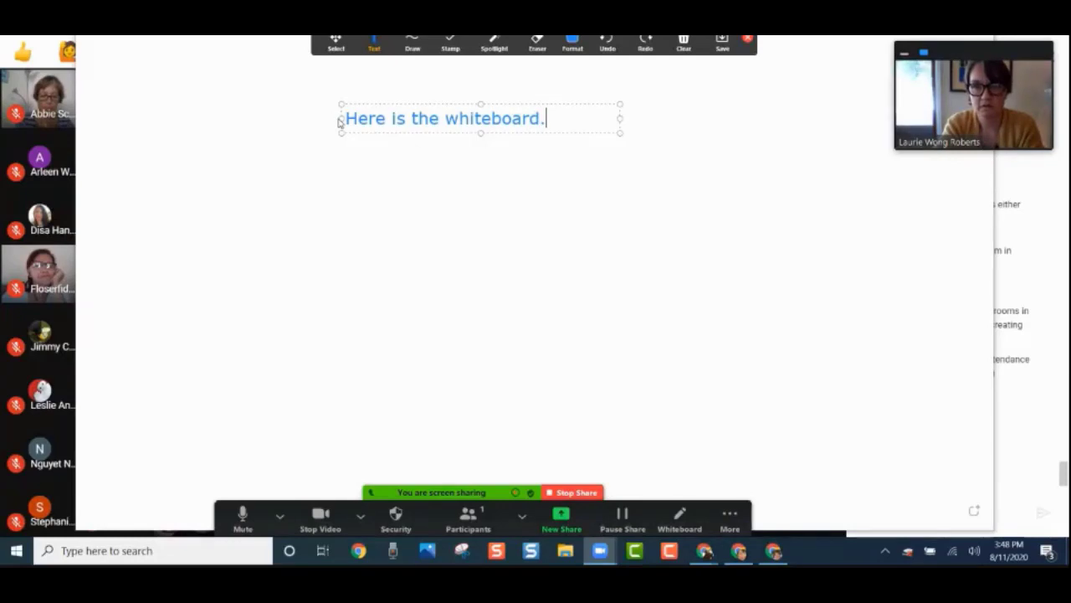
Point on the whiteboard with the Spotlight tool and stamp three red hearts to the right of the text
left_click(494, 43)
left_click(483, 77)
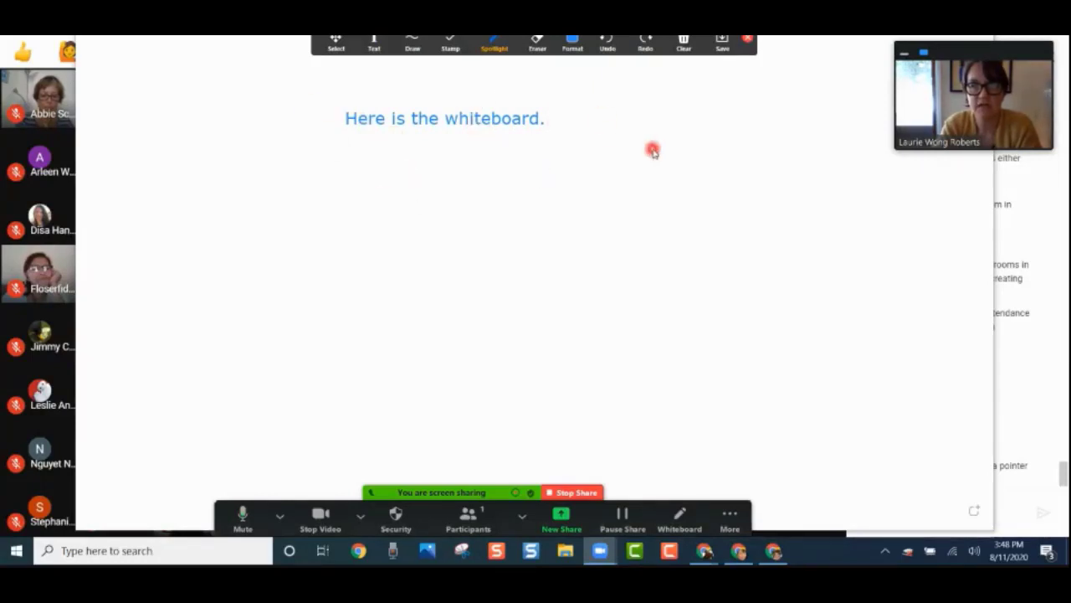
left_click(450, 44)
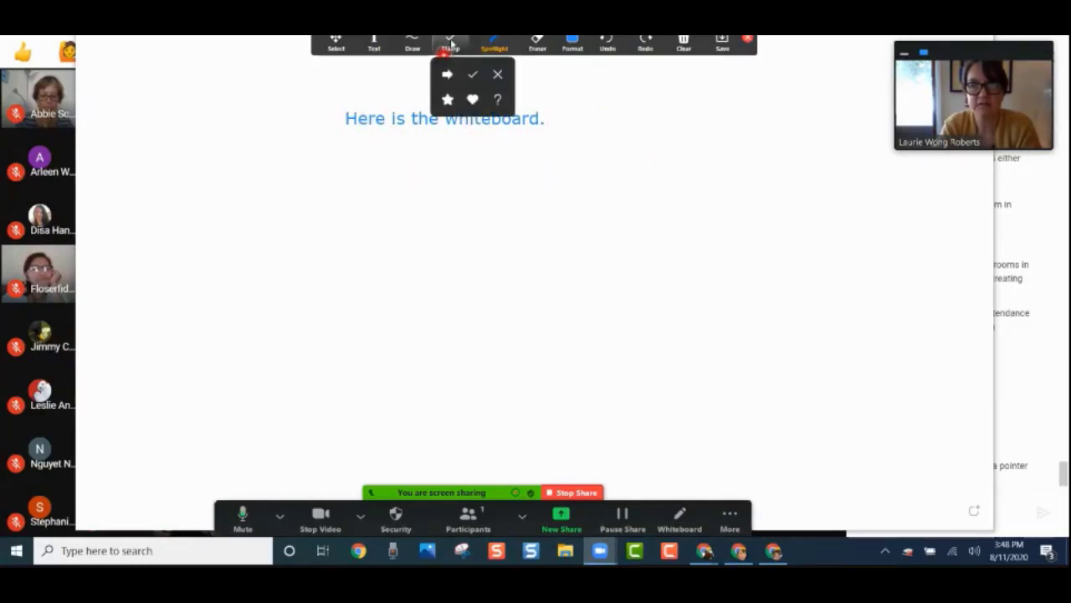
left_click(471, 77)
left_click(452, 48)
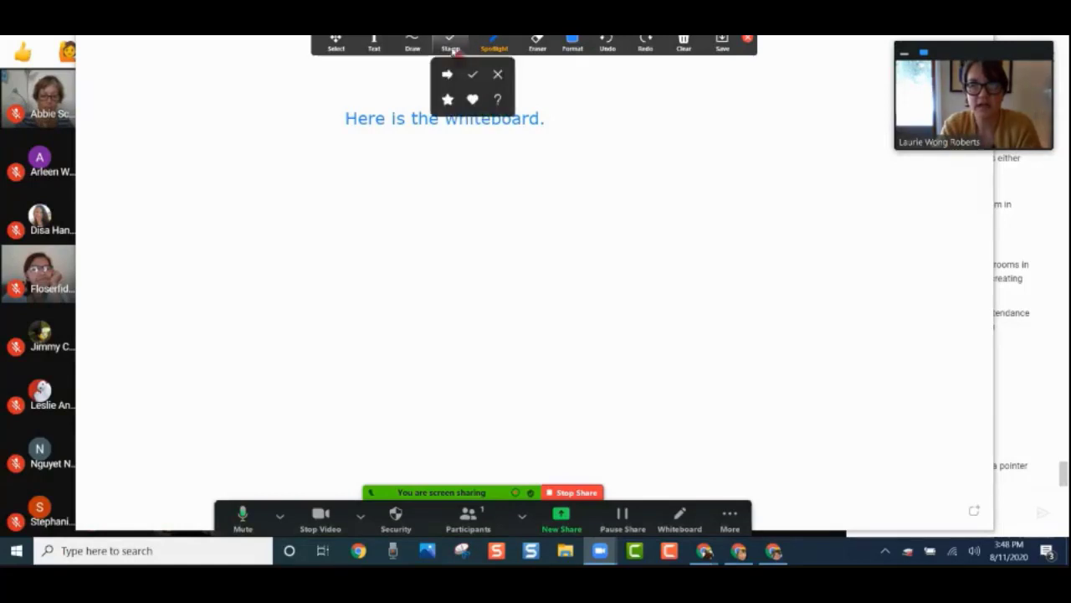
left_click(478, 106)
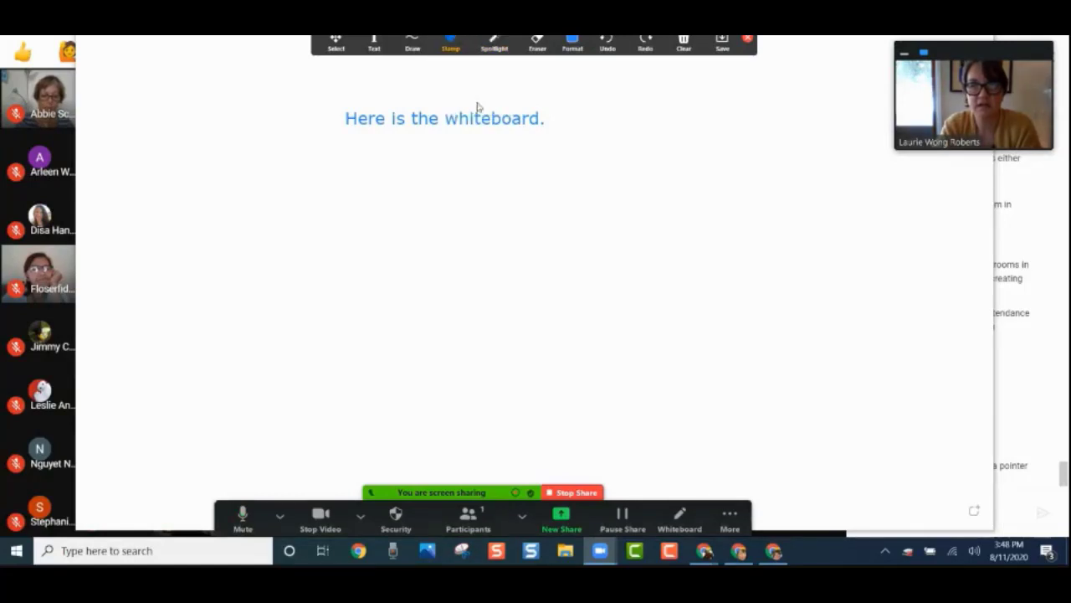
left_click(655, 177)
left_click(666, 189)
Draw a black arrow pointing diagonally up to the underside of the whiteboard text
left_click(410, 43)
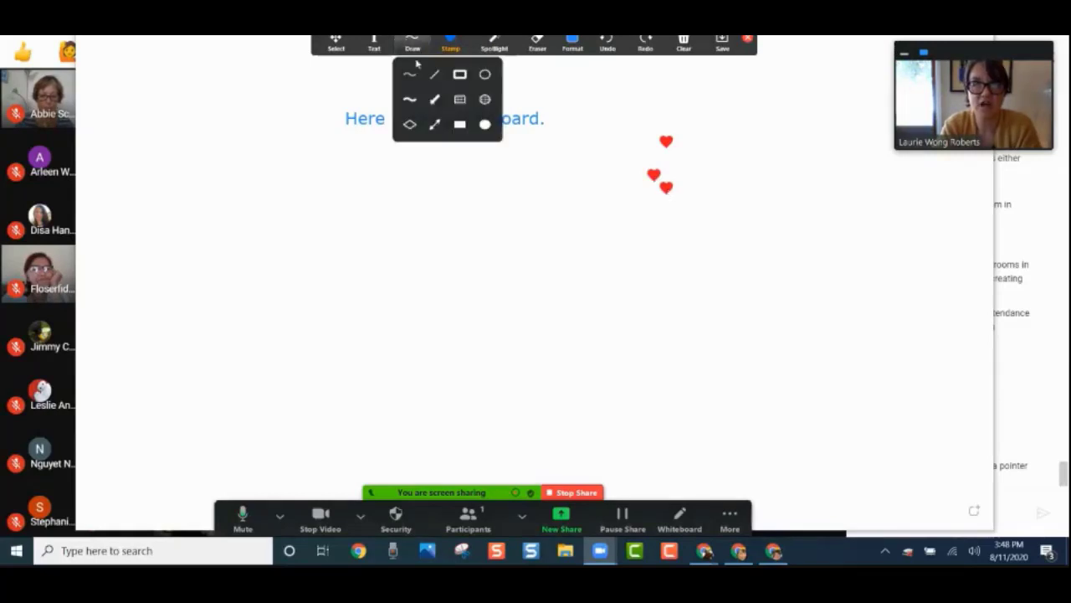
left_click(435, 99)
mouse_move(232, 241)
left_mouse_down()
mouse_move(454, 170)
mouse_move(489, 134)
left_mouse_up()
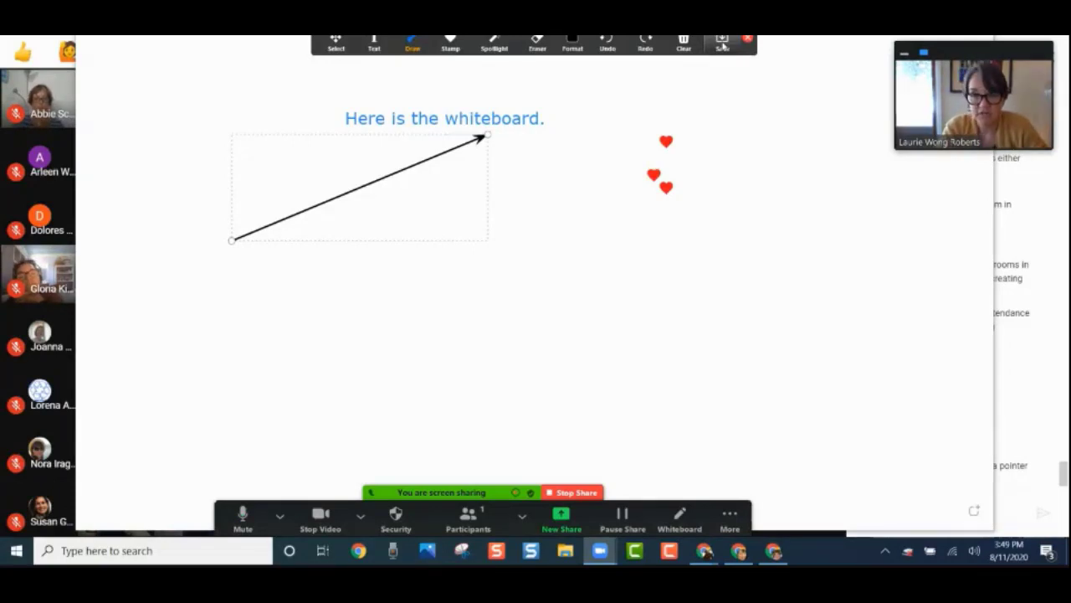
Examine the whiteboard's formatting options for color, line width and font
left_click(494, 41)
left_click(499, 84)
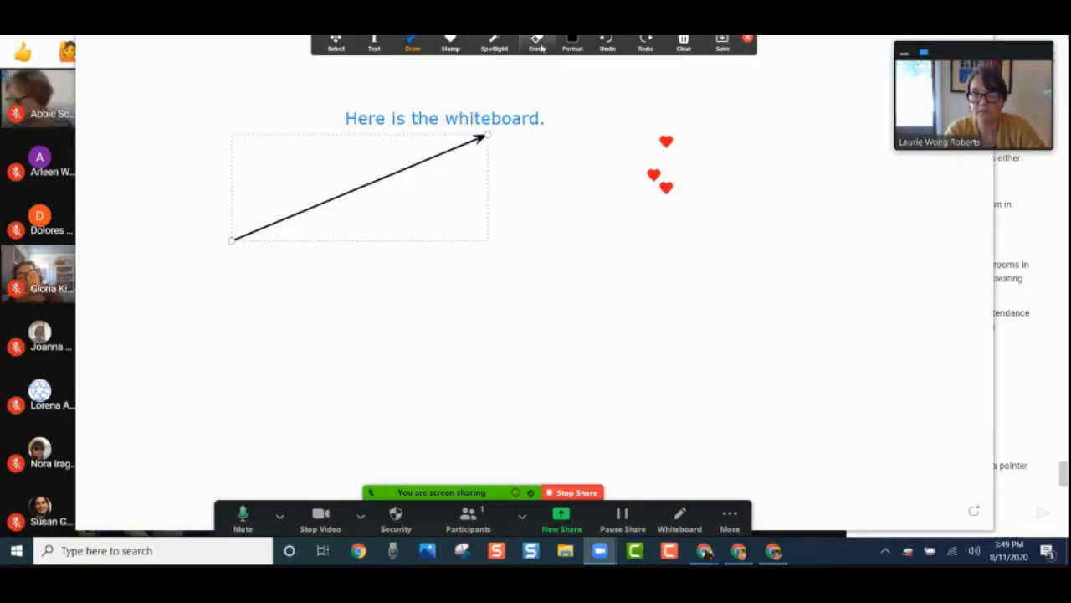
left_click(574, 44)
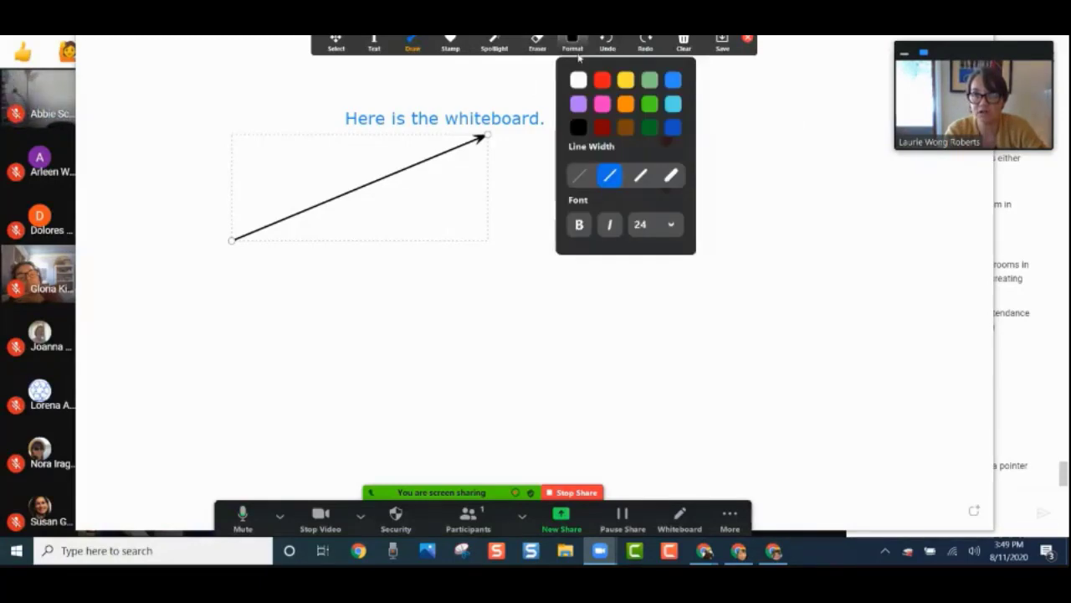
left_click(574, 44)
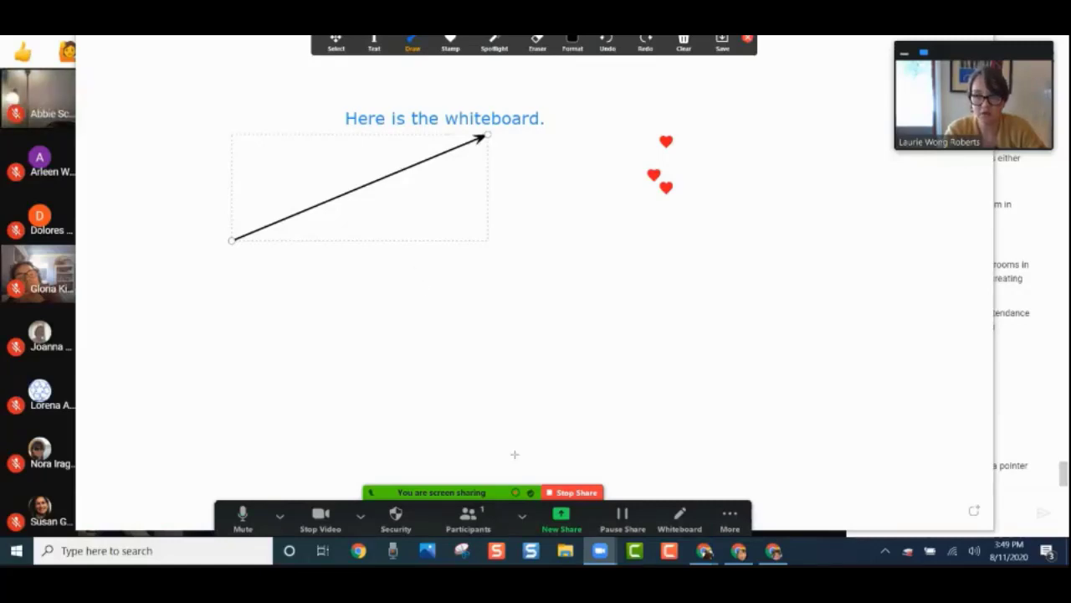
Stop sharing the whiteboard and examine the advanced sharing choices, including computer sound only and content from a second camera
left_click(566, 493)
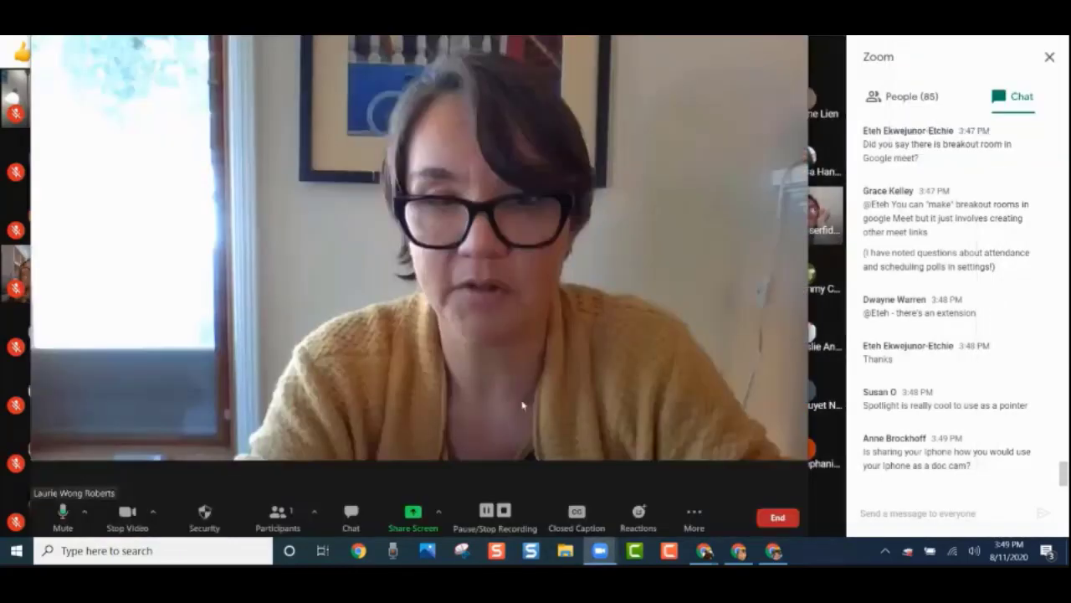
left_click(413, 513)
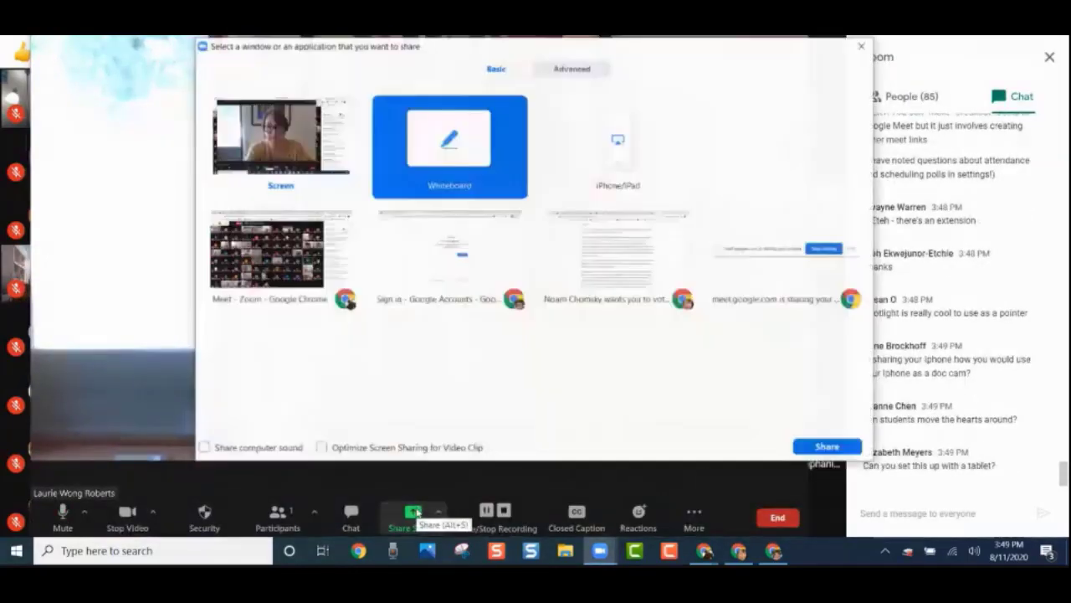
left_click(576, 72)
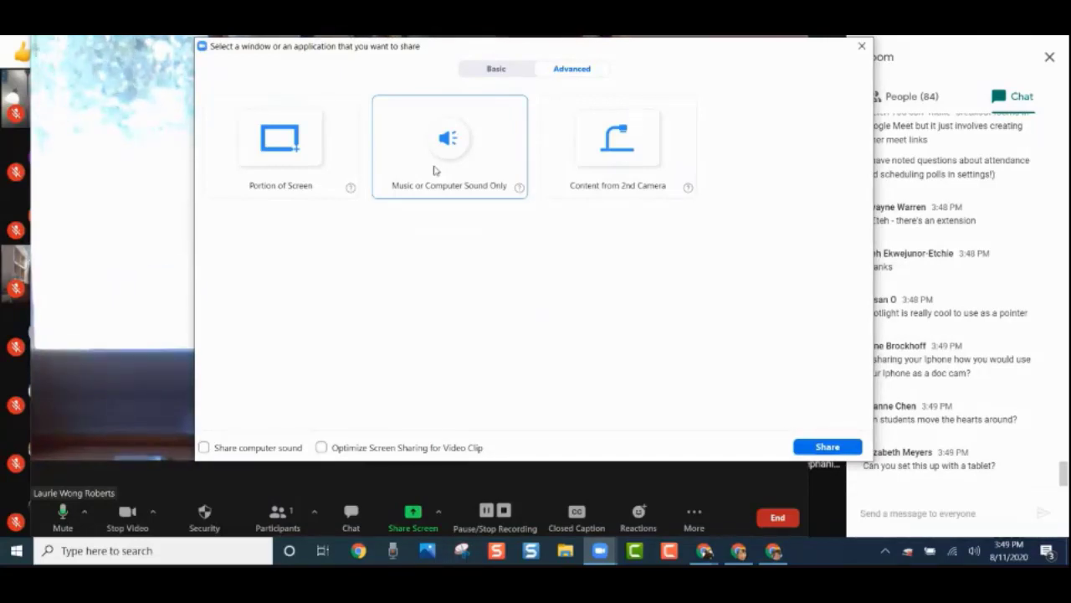
left_click(621, 176)
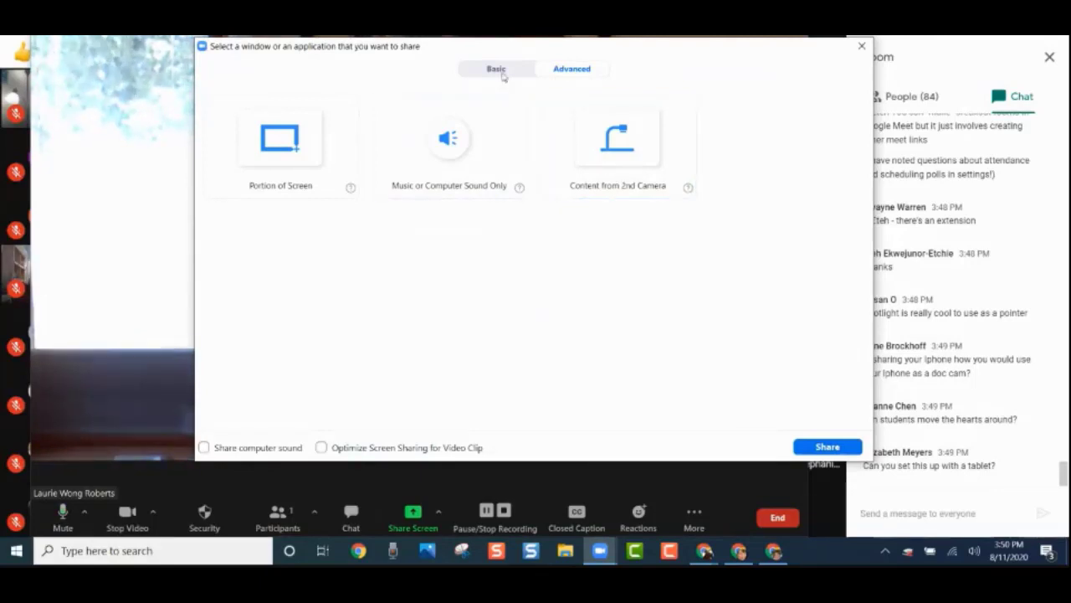
Start an iPhone/iPad share from the basic sharing choices to view its connection instructions, and stop that share
left_click(497, 71)
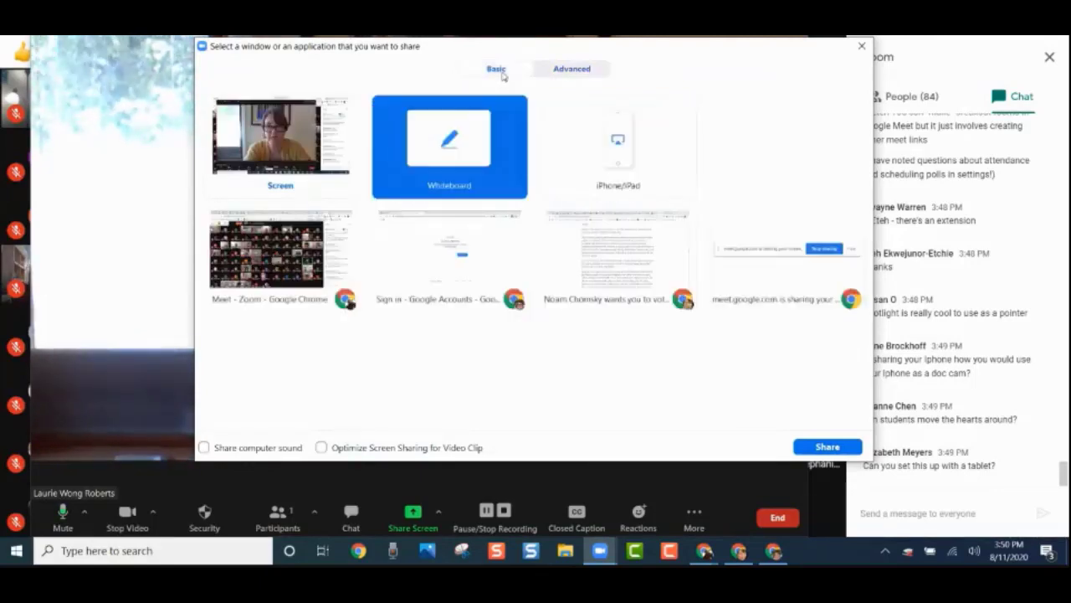
left_click(629, 182)
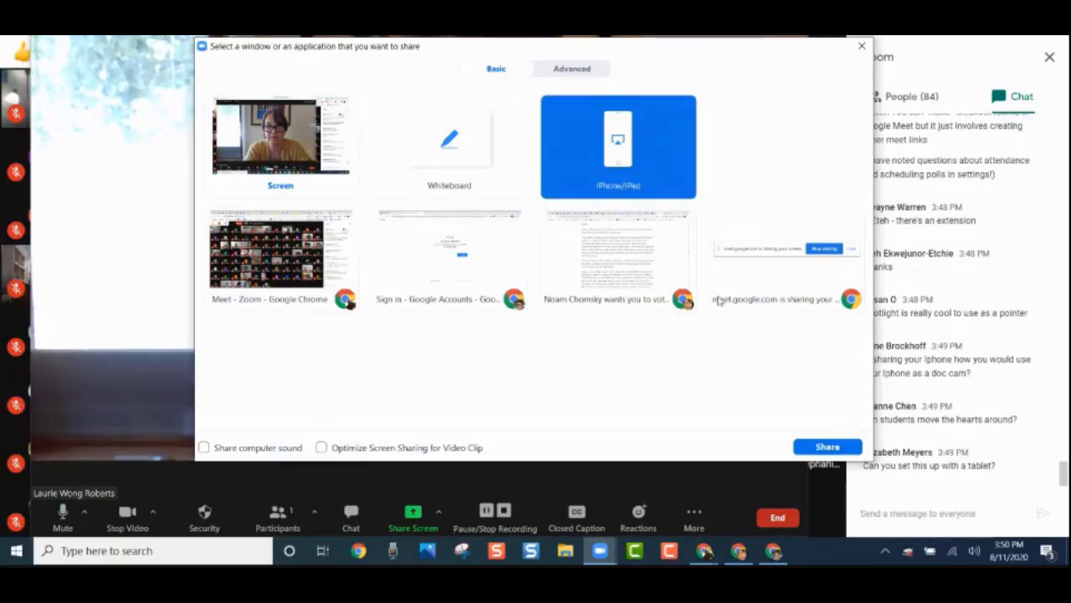
left_click(810, 448)
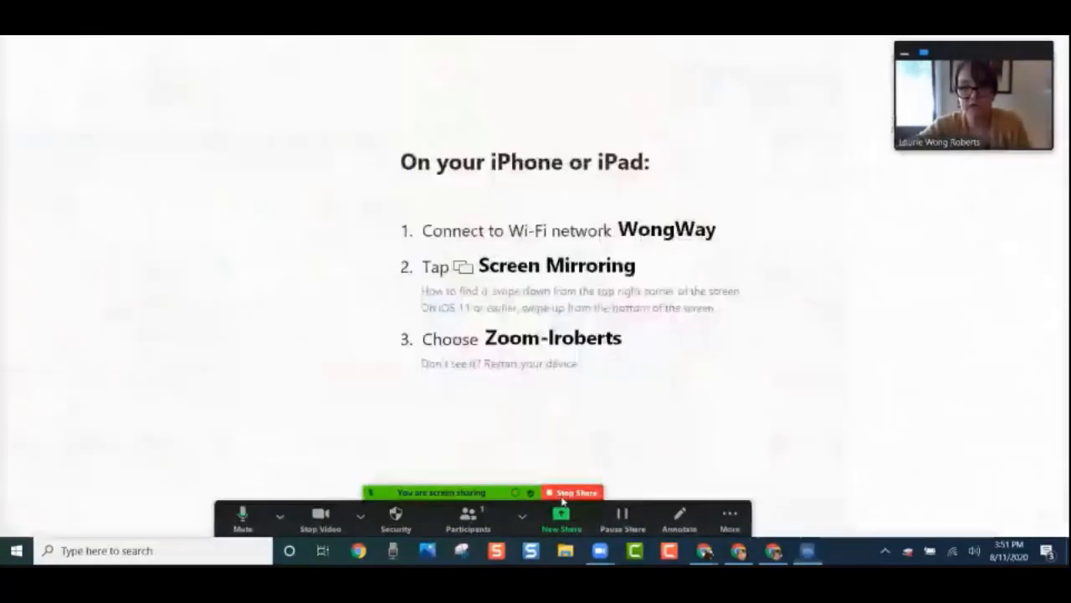
left_click(567, 493)
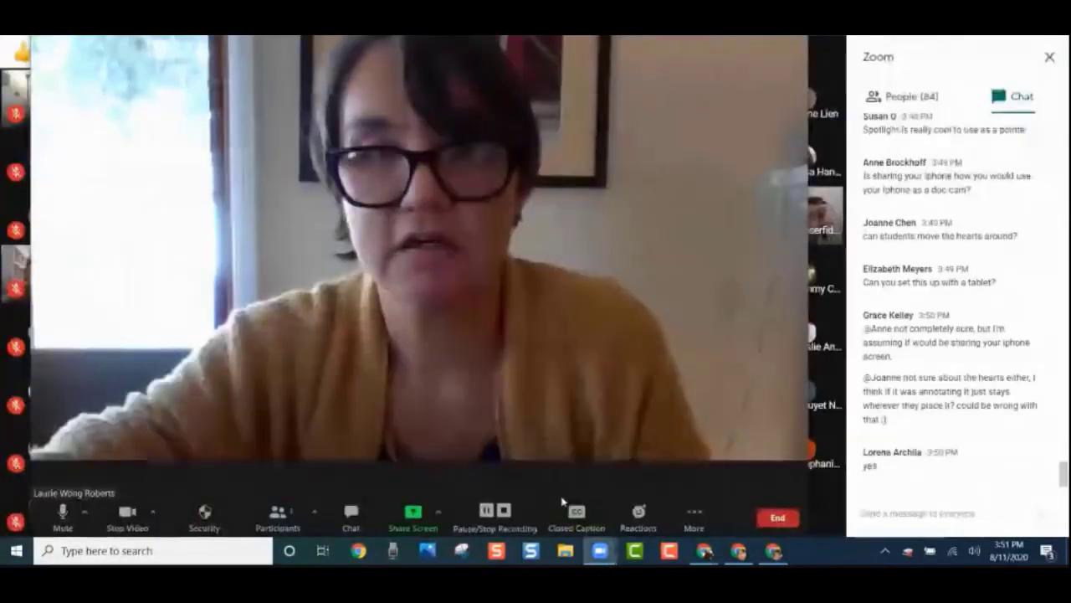
Share the entire screen with the meeting
left_click(412, 519)
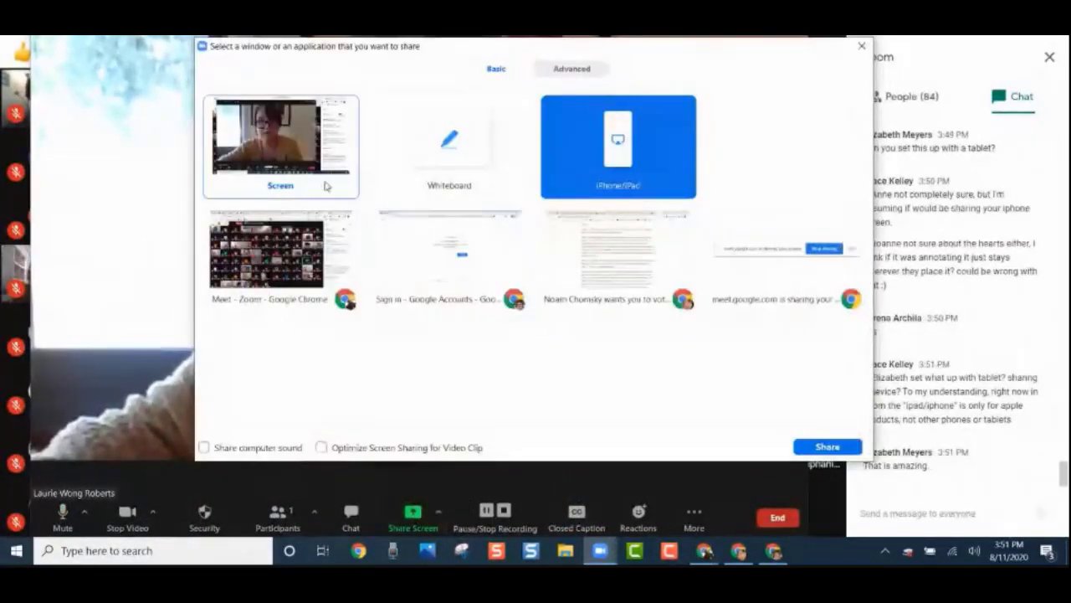
left_click(279, 153)
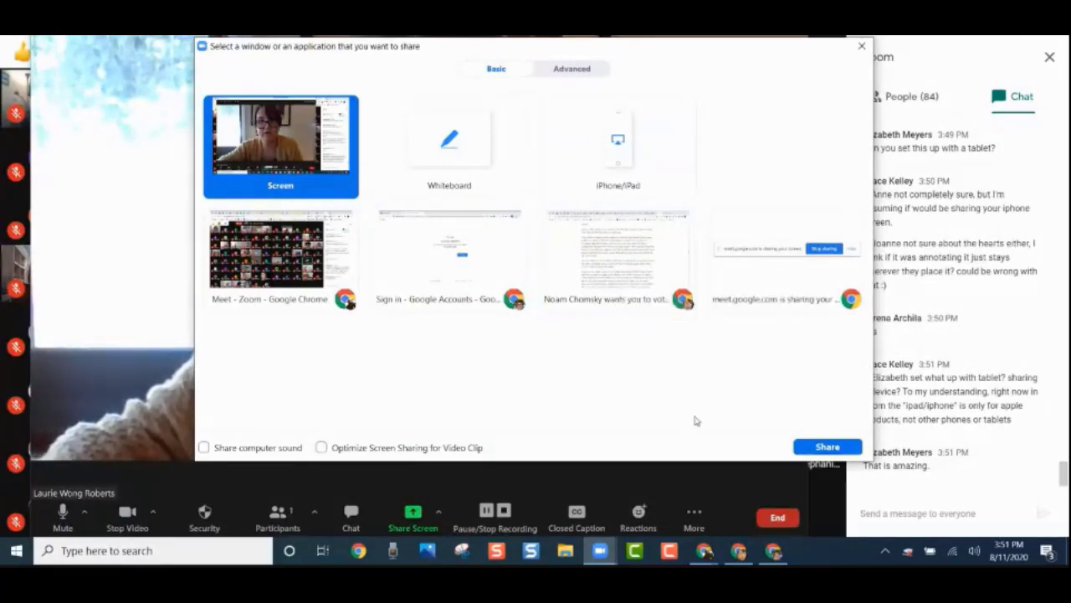
left_click(827, 447)
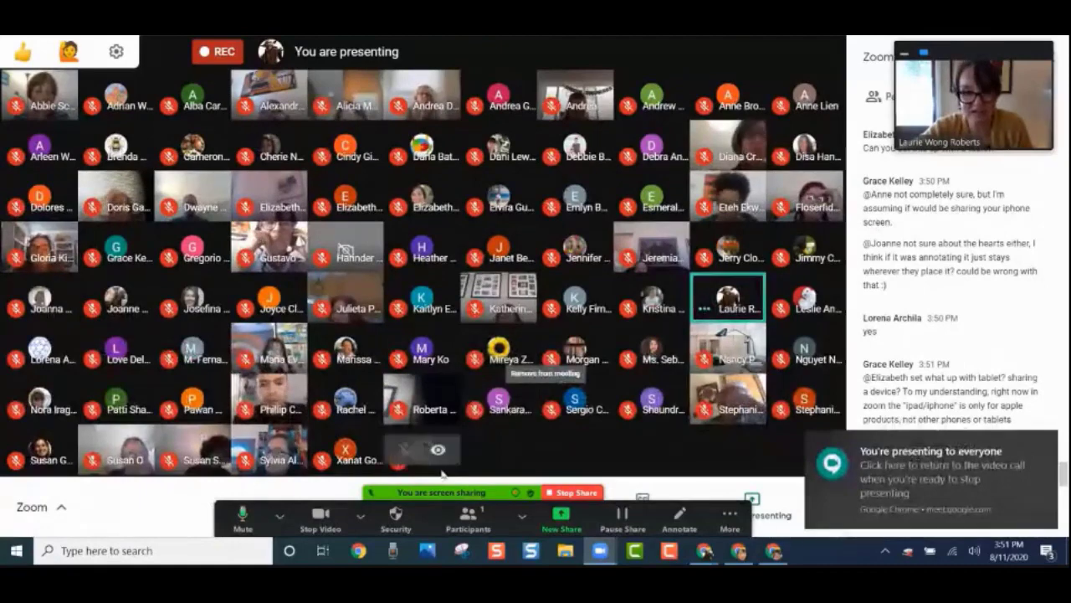
Annotate the shared screen with two blue freehand loops around participant tiles, and clear all drawings
left_click(680, 518)
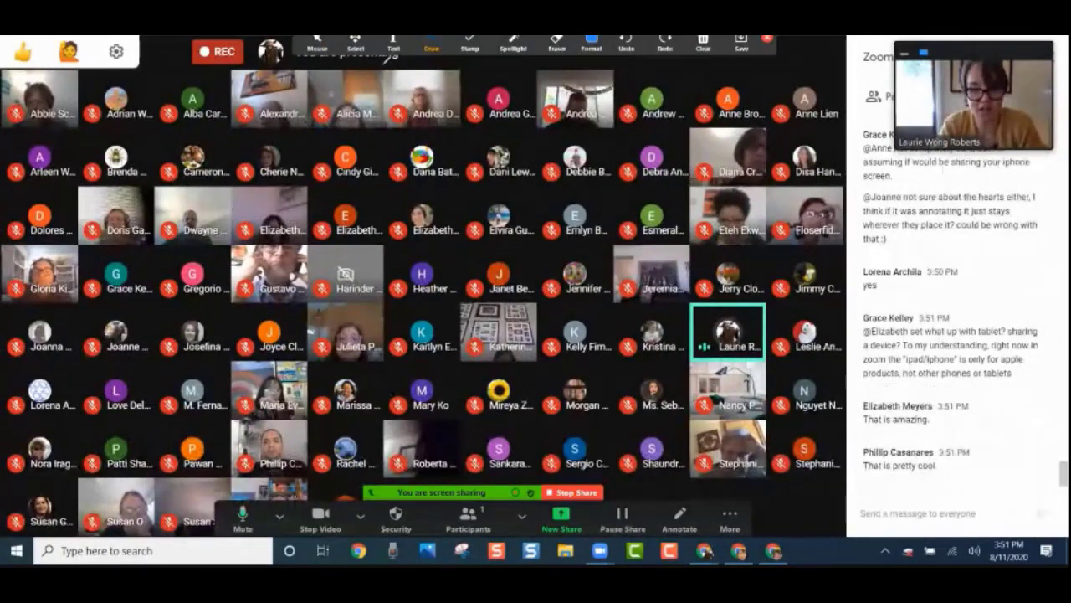
left_click_drag(386, 57, 293, 127)
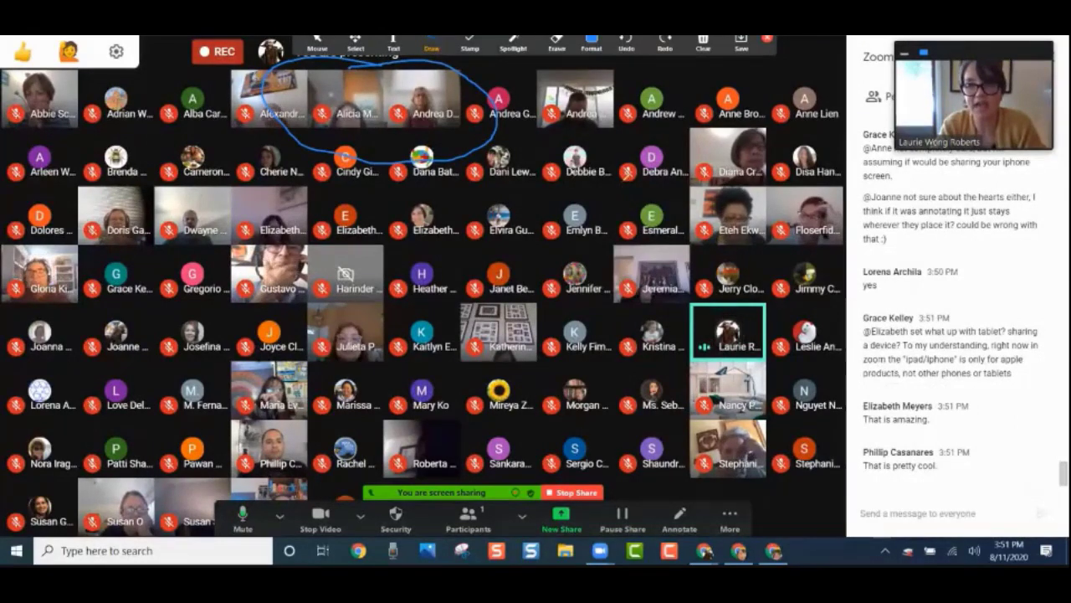
left_click_drag(624, 189, 557, 275)
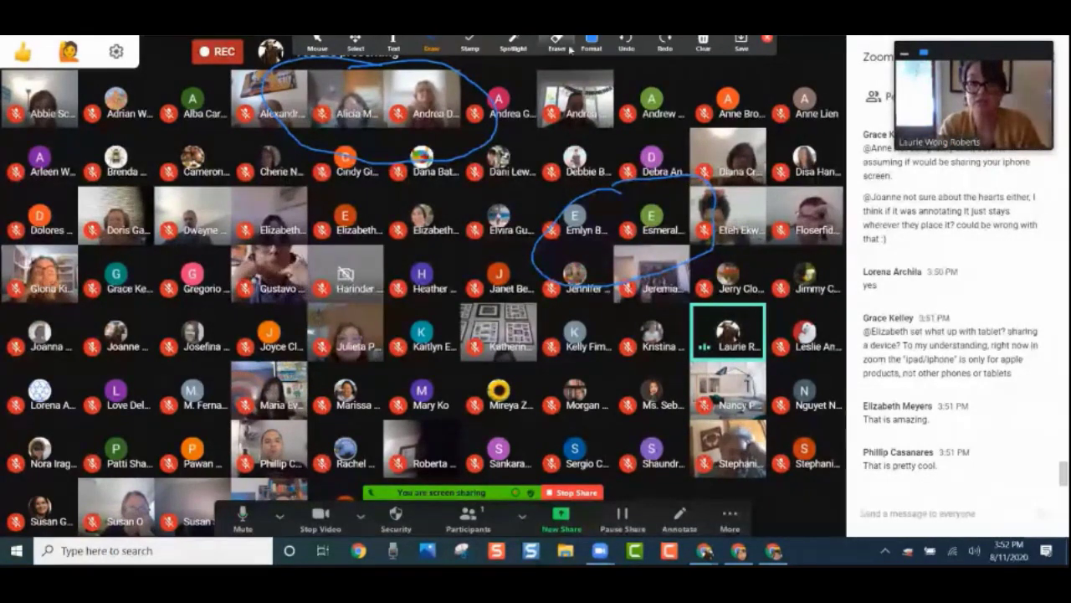
left_click(699, 49)
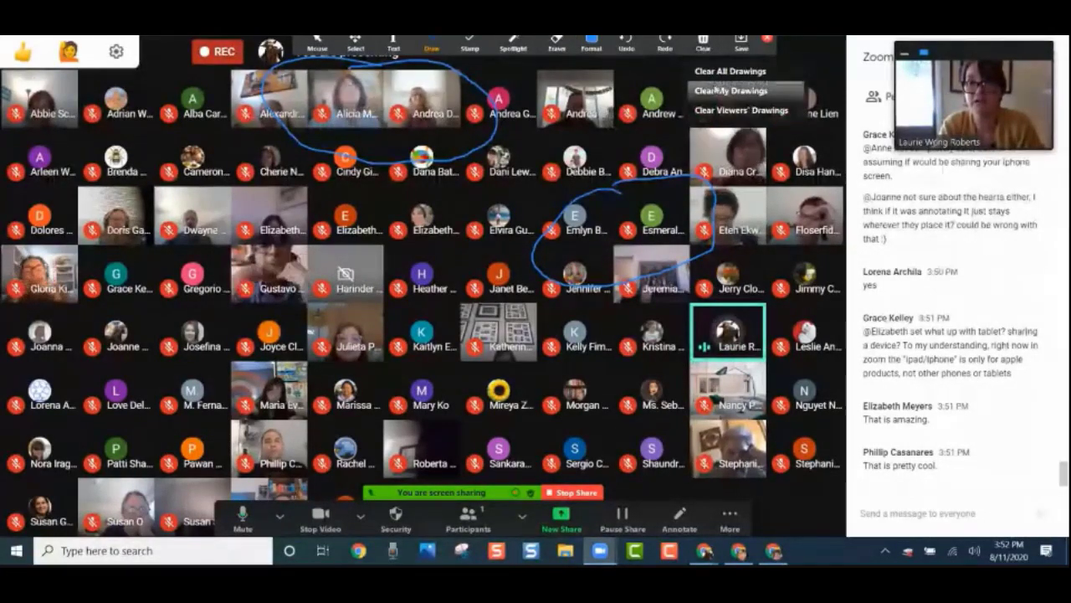
left_click(706, 51)
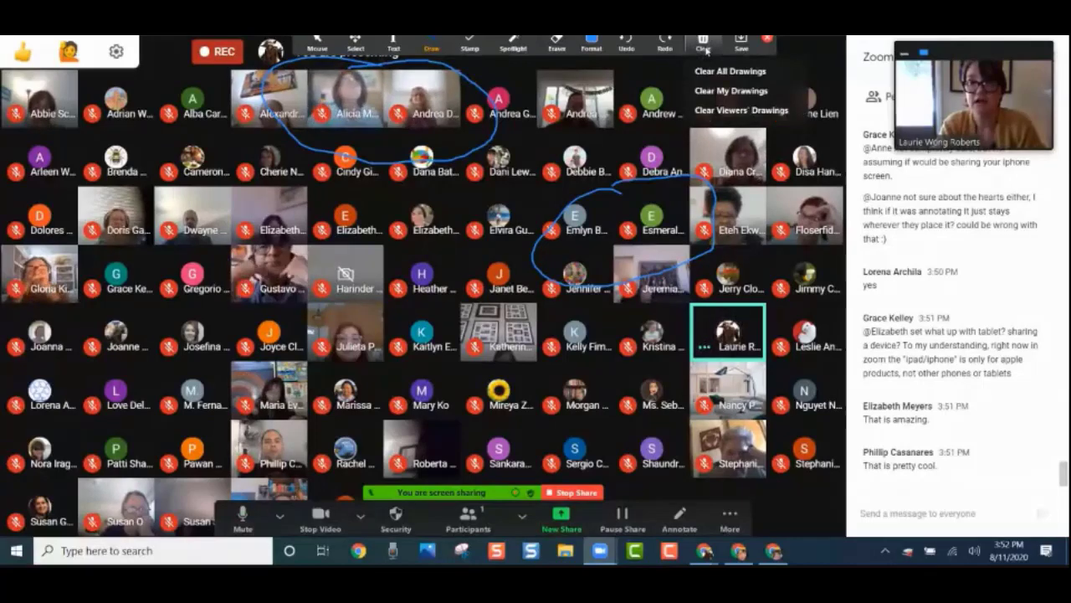
left_click(713, 71)
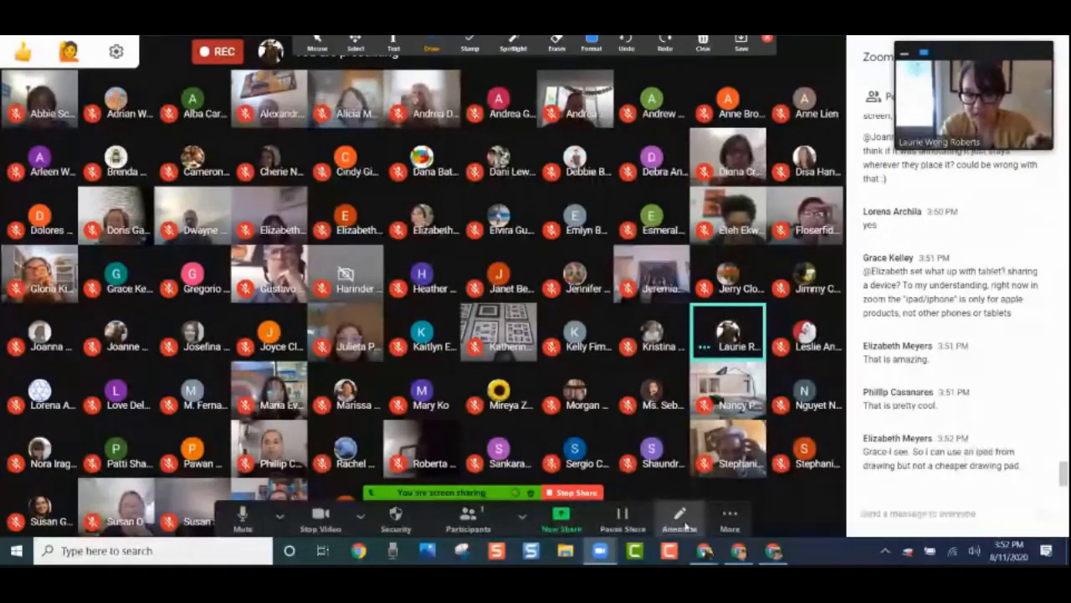
End the Zoom screen share and look back through earlier questions in the Google Meet chat
left_click(728, 523)
left_click(728, 525)
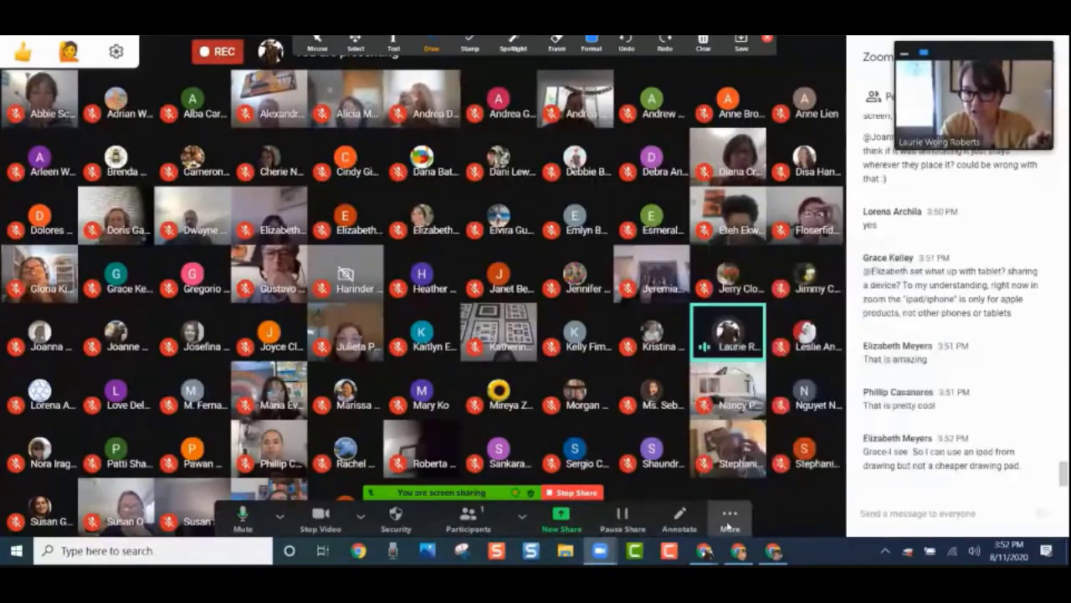
left_click(729, 525)
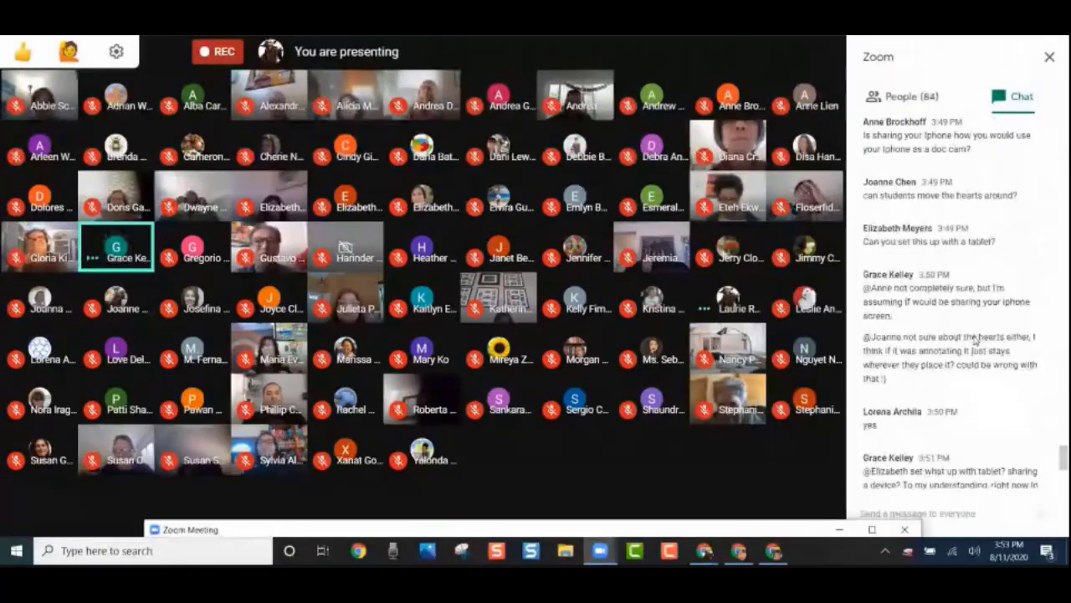
scroll(975, 338, "up", 1)
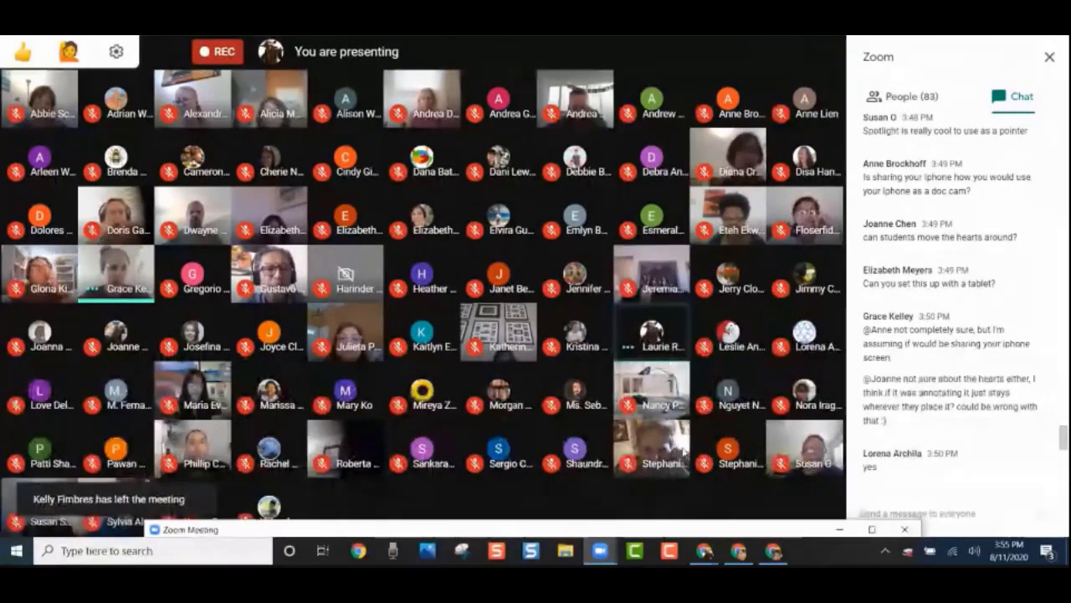
Switch to File Explorer and search Quick access for "zoom" to locate the meeting recordings
mouse_move(597, 519)
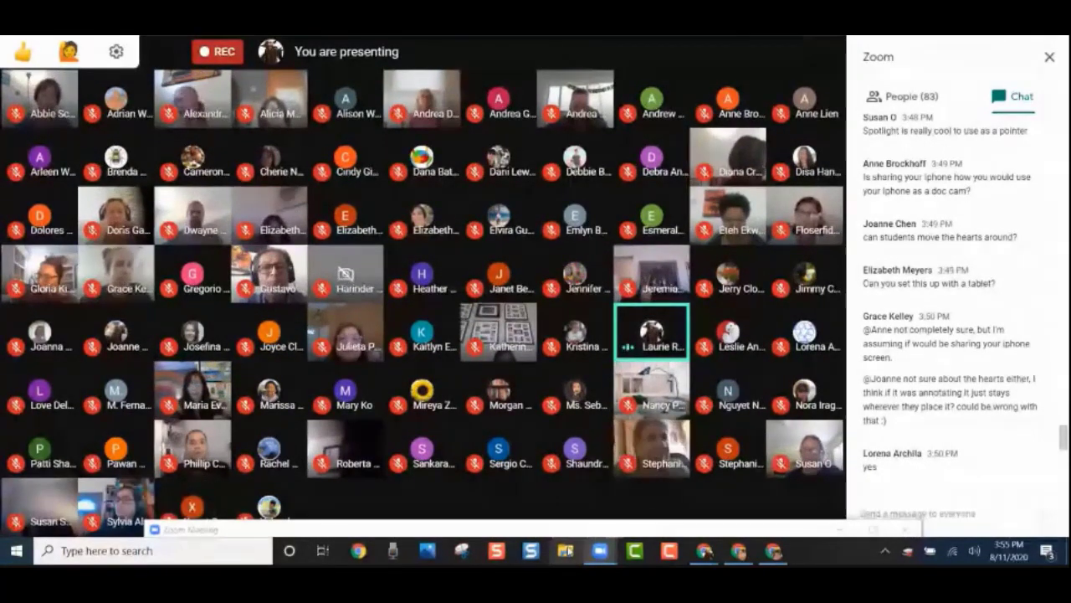
left_click(566, 550)
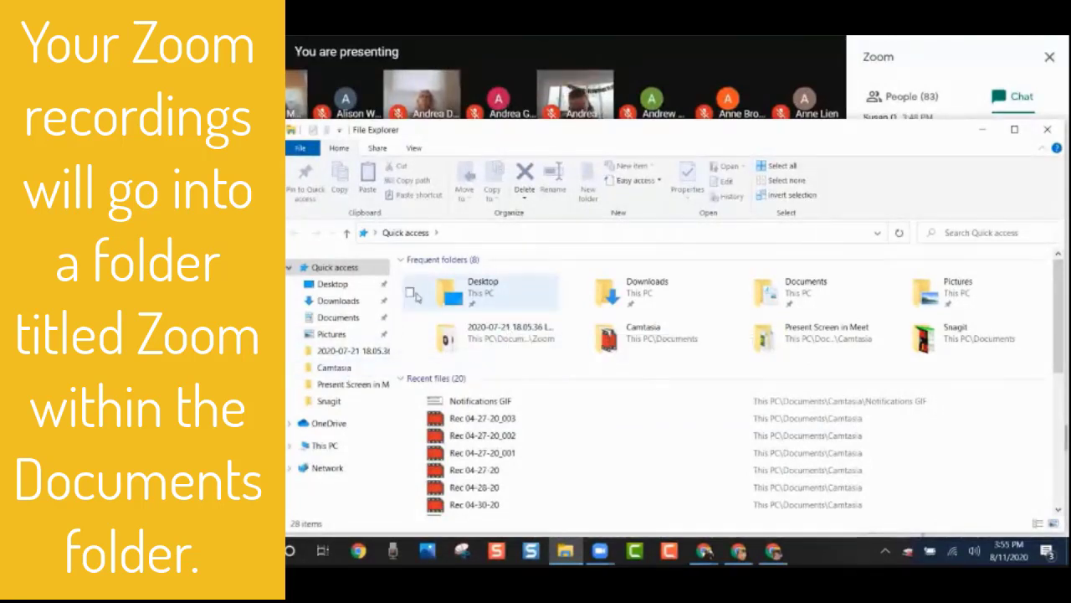
left_click(962, 233)
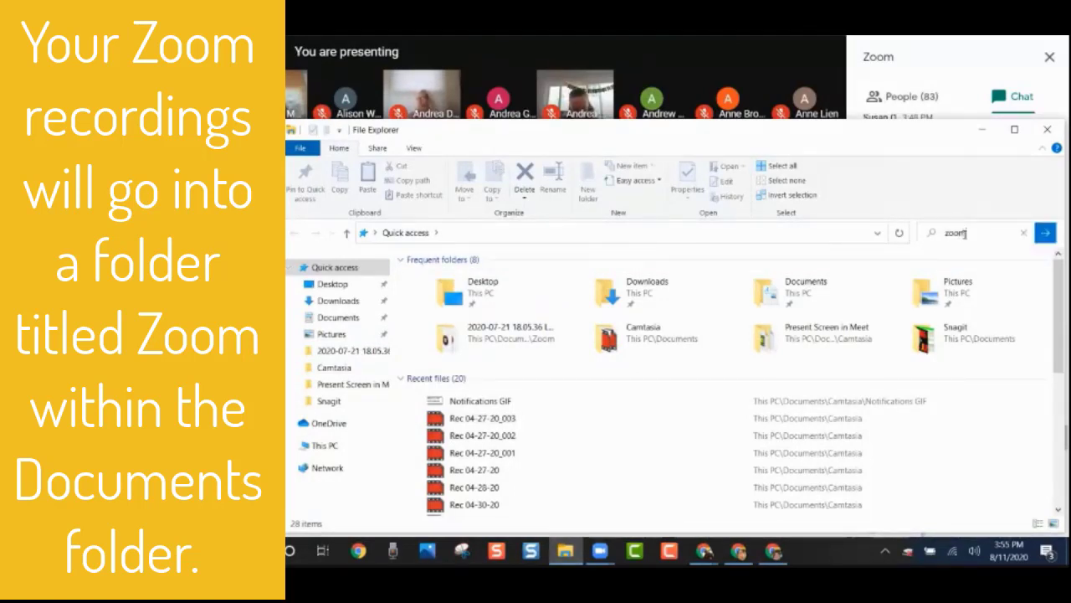
type("zoom")
key("Return")
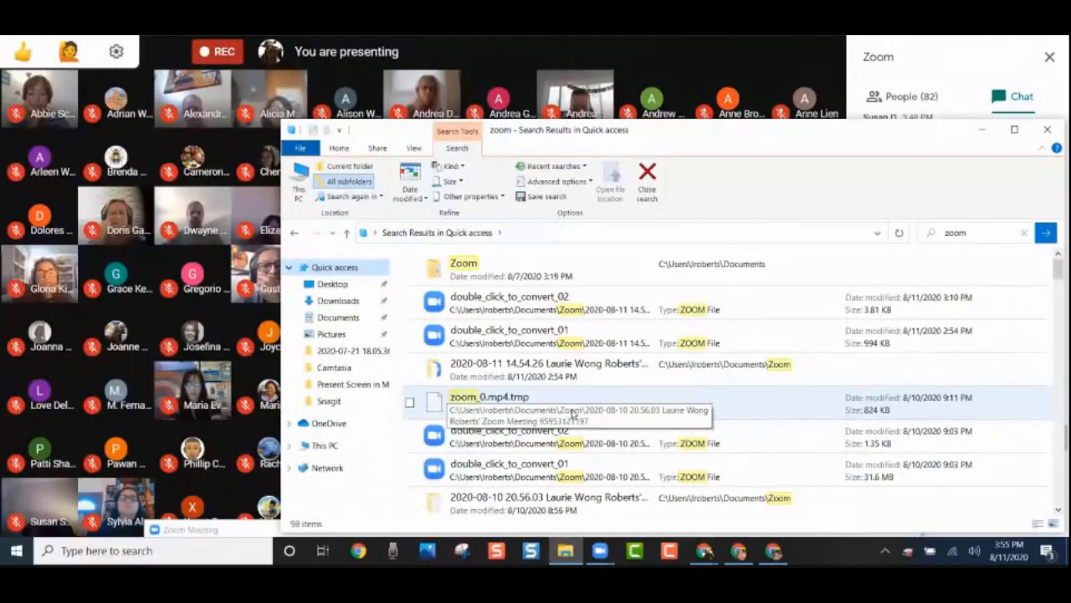
Open the Zoom folder inside Documents and view the contents of the 2020-08-11 14.54.26 recording folder
left_click(328, 319)
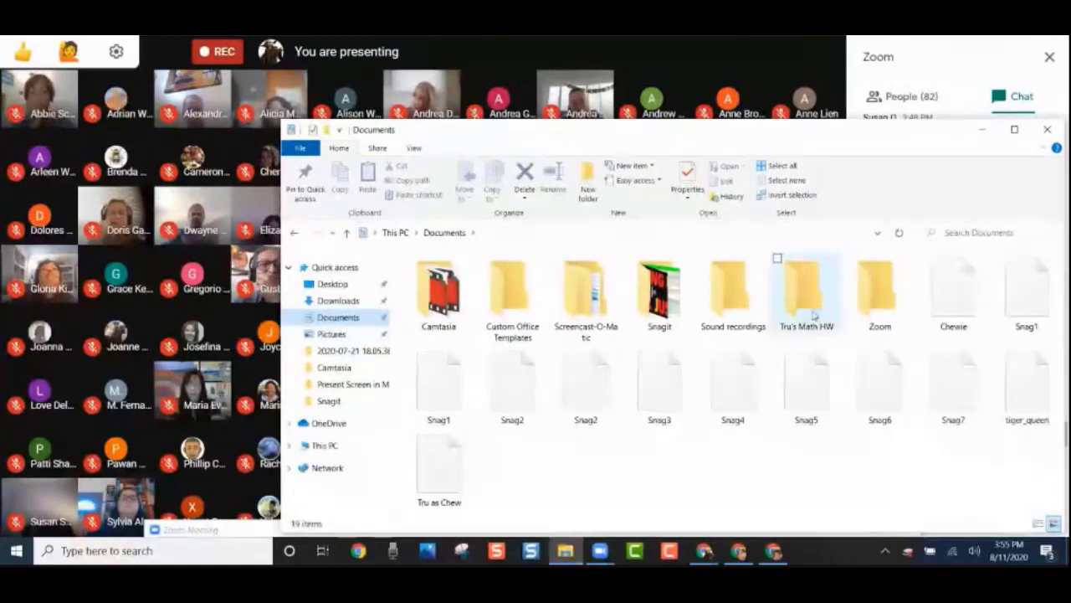
double_click(875, 303)
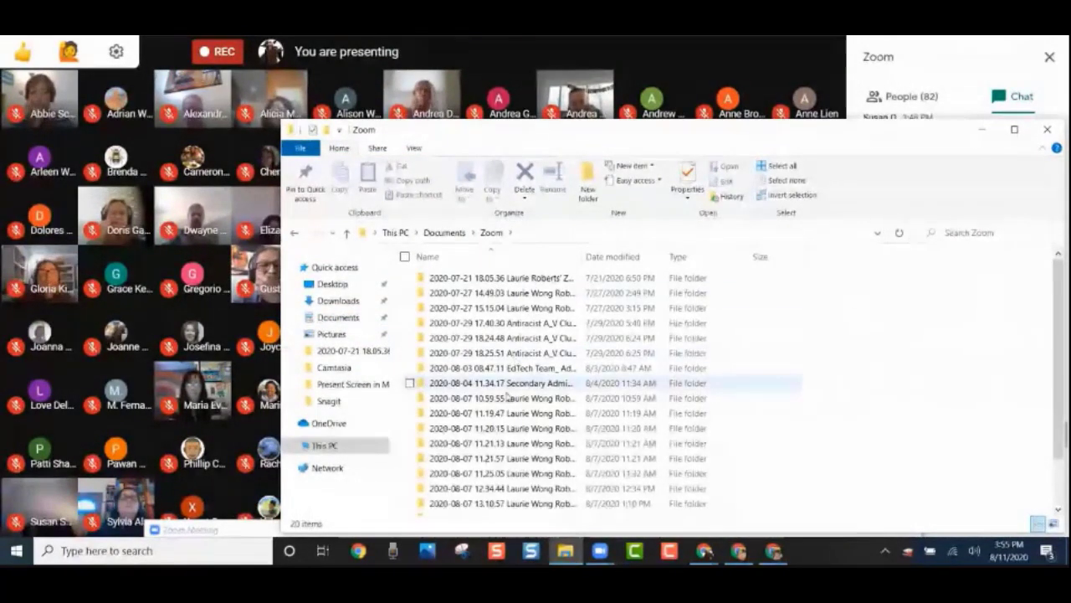
scroll(508, 400, "down", 2)
double_click(567, 503)
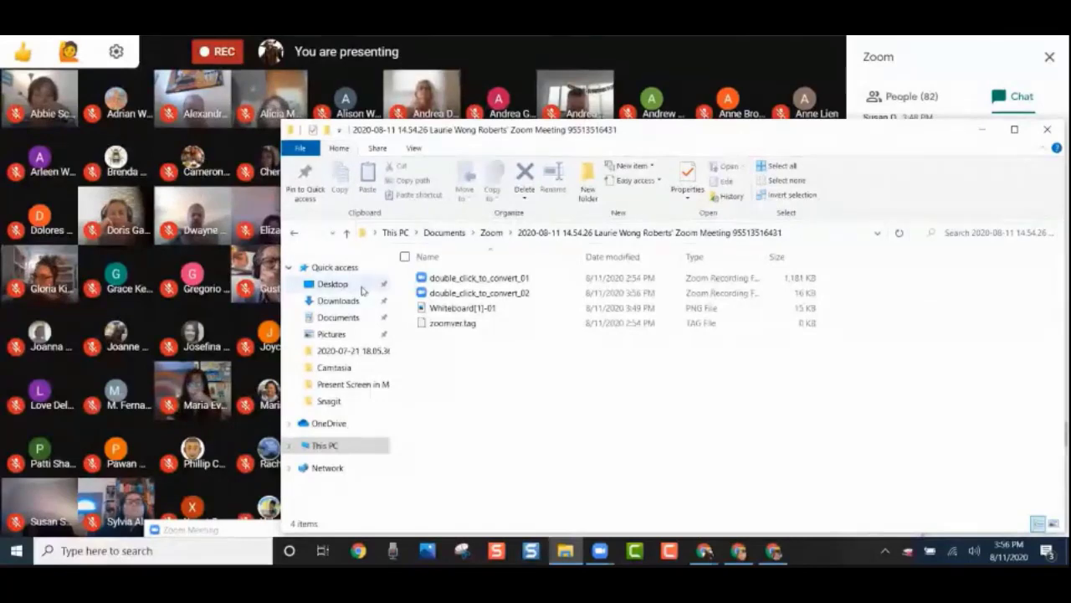
View the 2020-08-07 11.19.47 recording folder, return to the Zoom folder and close File Explorer
left_click(293, 237)
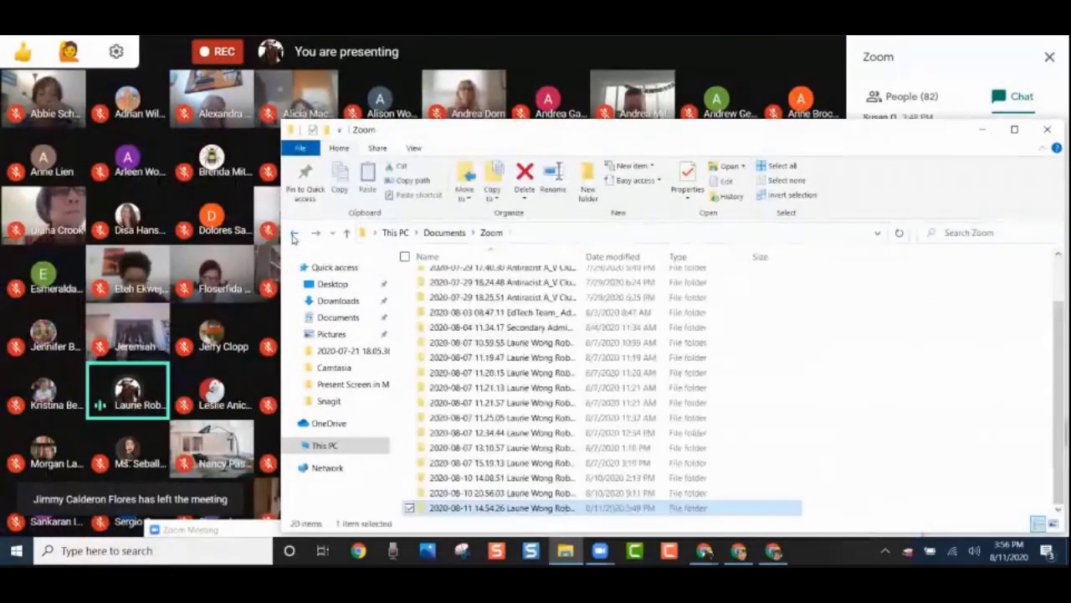
double_click(540, 494)
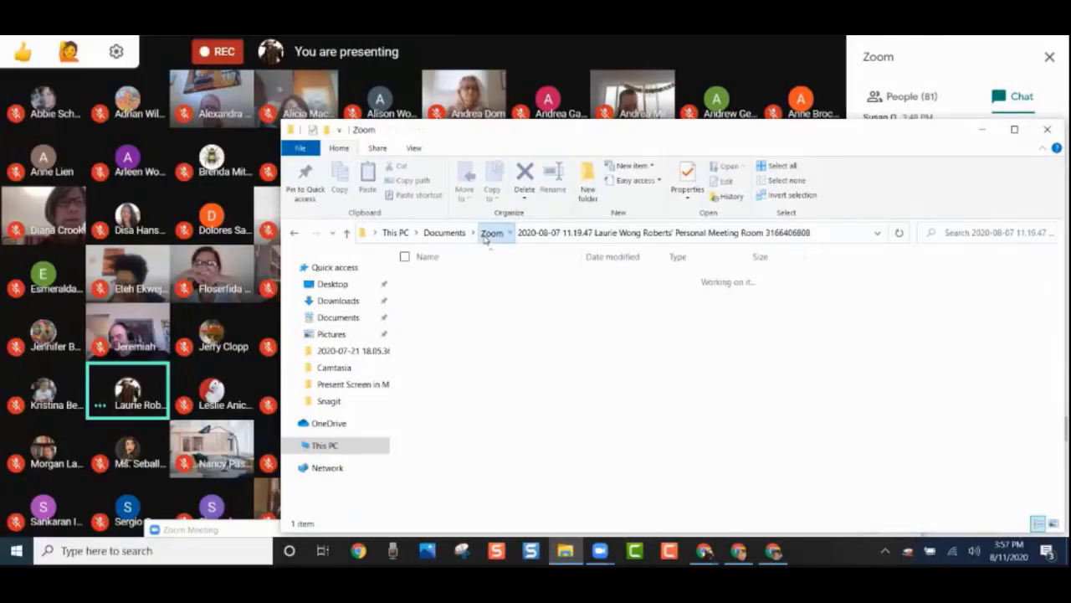
left_click(491, 233)
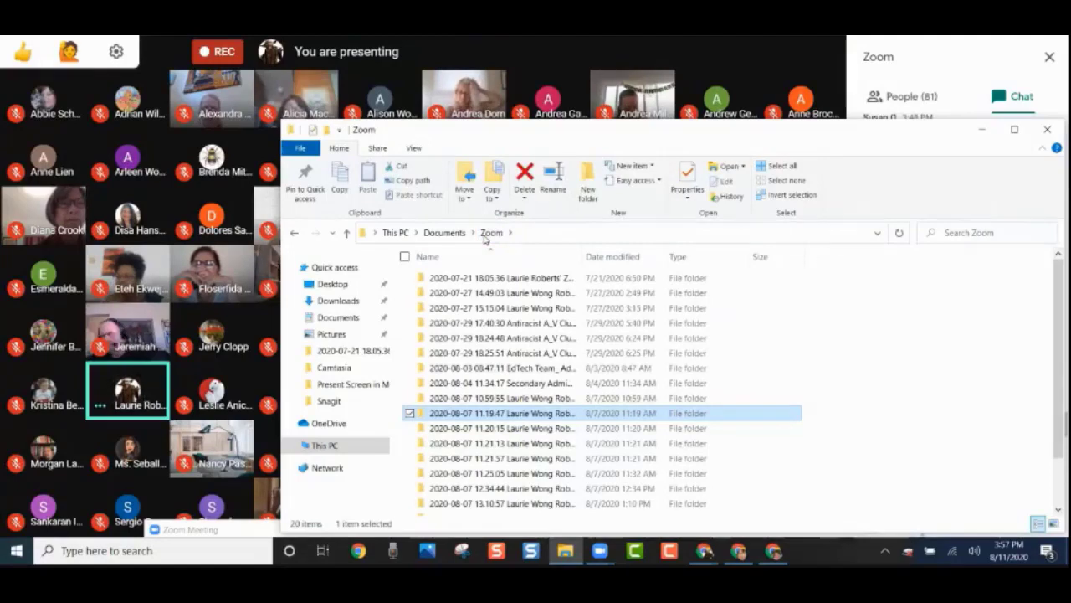
left_click(1056, 129)
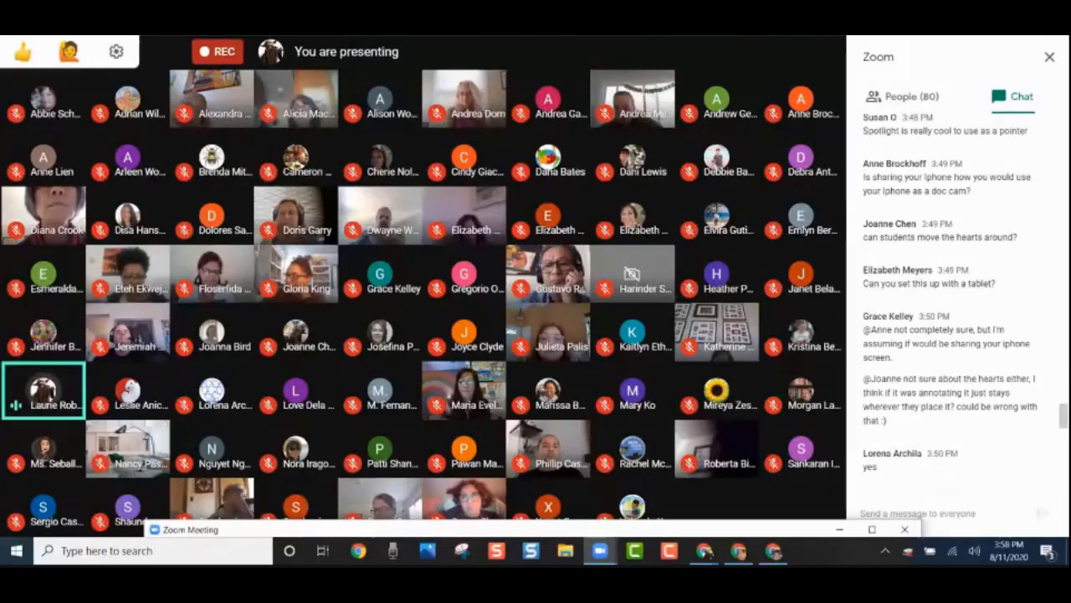
Switch to Google Drive, open My Drive and bring up the file upload picker, closing it without choosing a file
key("alt+Tab")
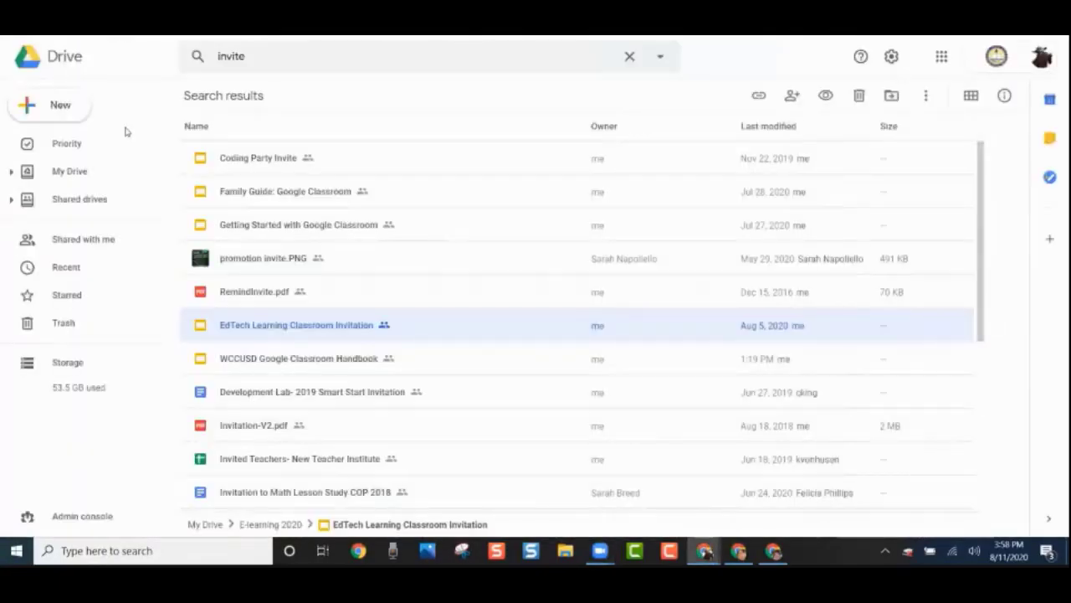
left_click(74, 172)
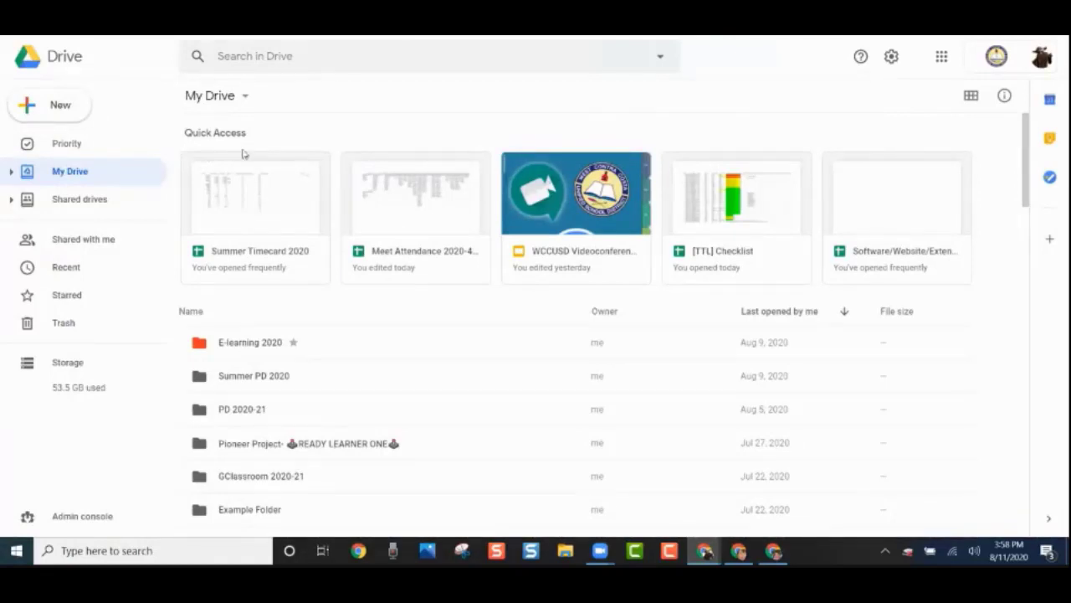
left_click(72, 112)
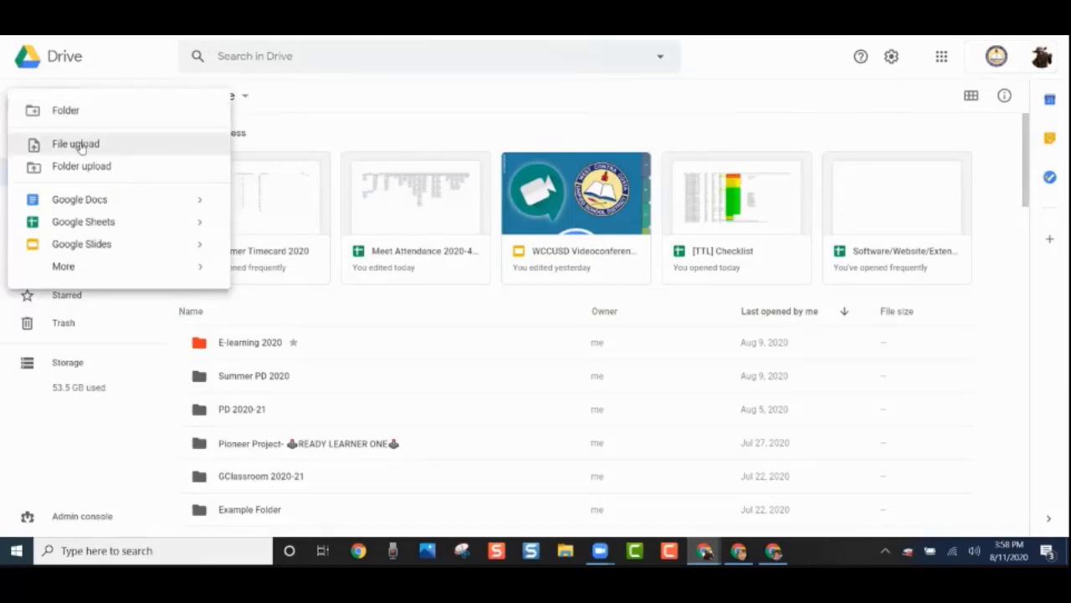
left_click(80, 147)
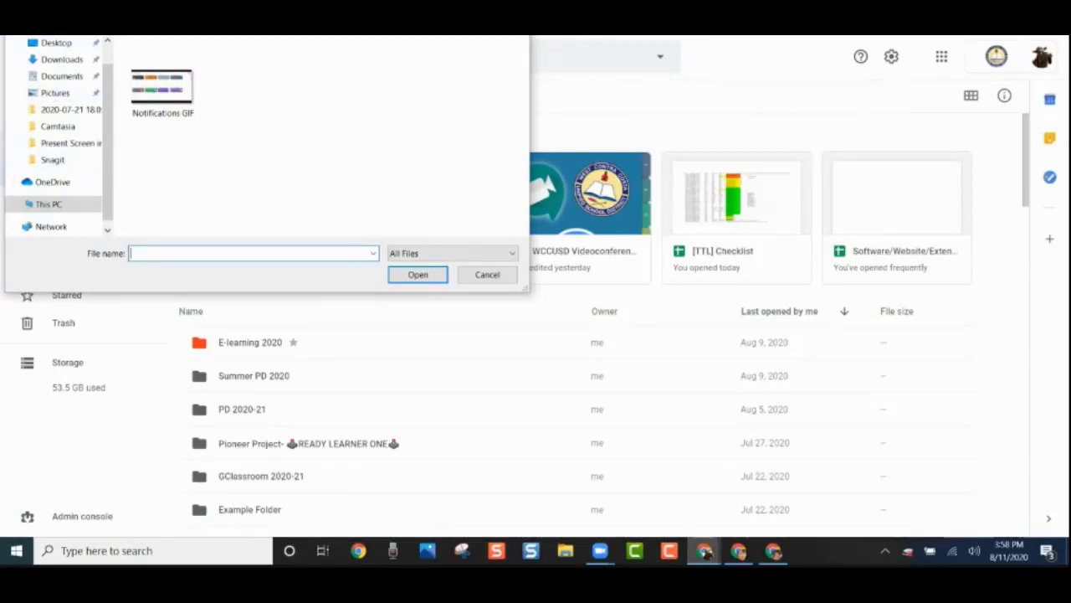
key("Escape")
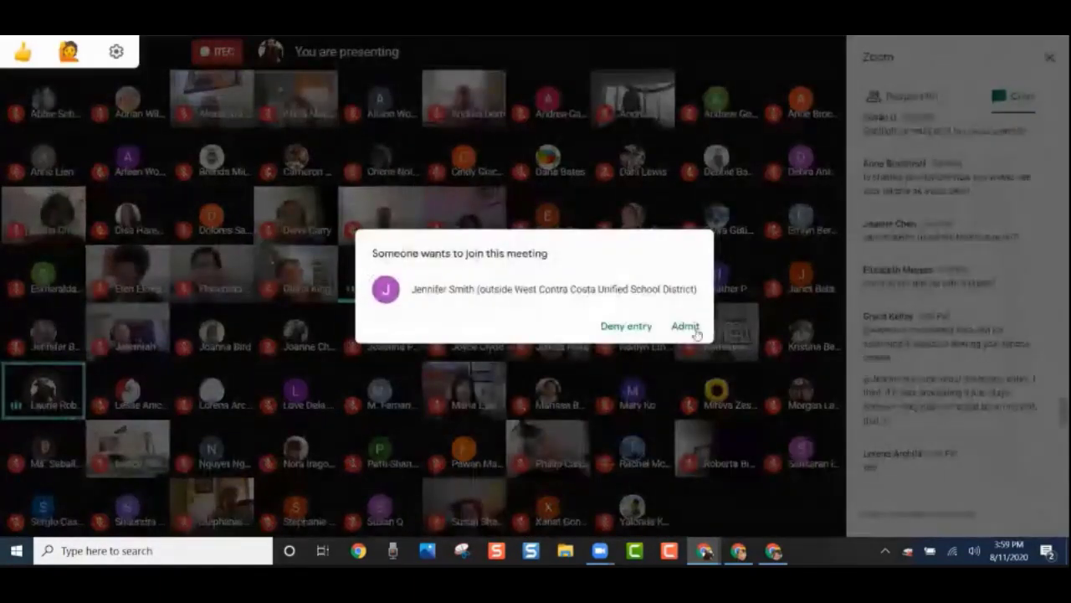
Admit the waiting outside participant to the Google Meet call and go to the newest chat messages
left_click(685, 326)
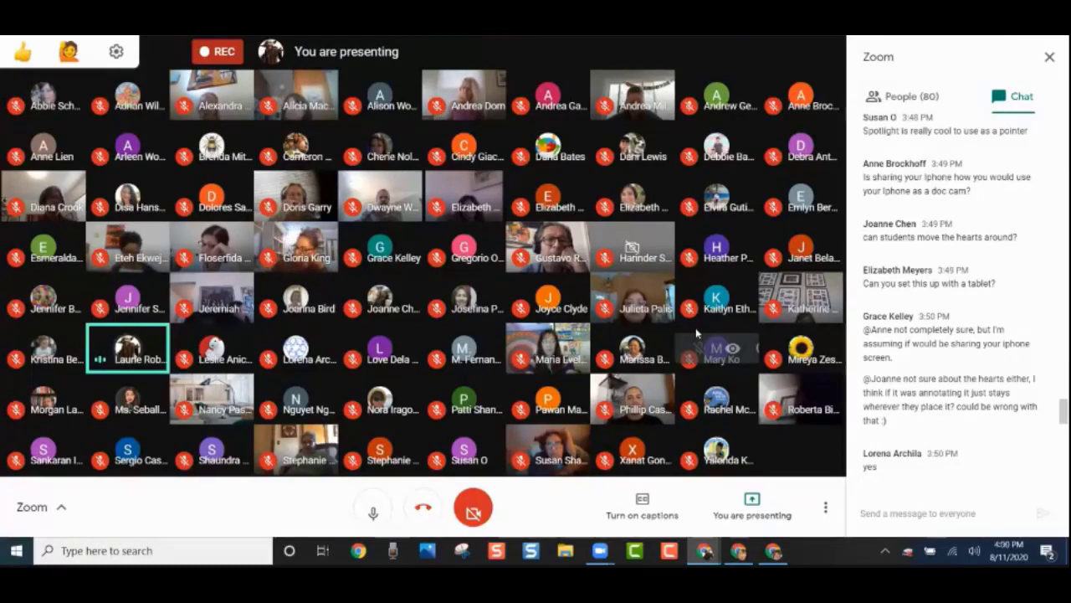
scroll(995, 383, "down", 5)
scroll(995, 384, "down", 10)
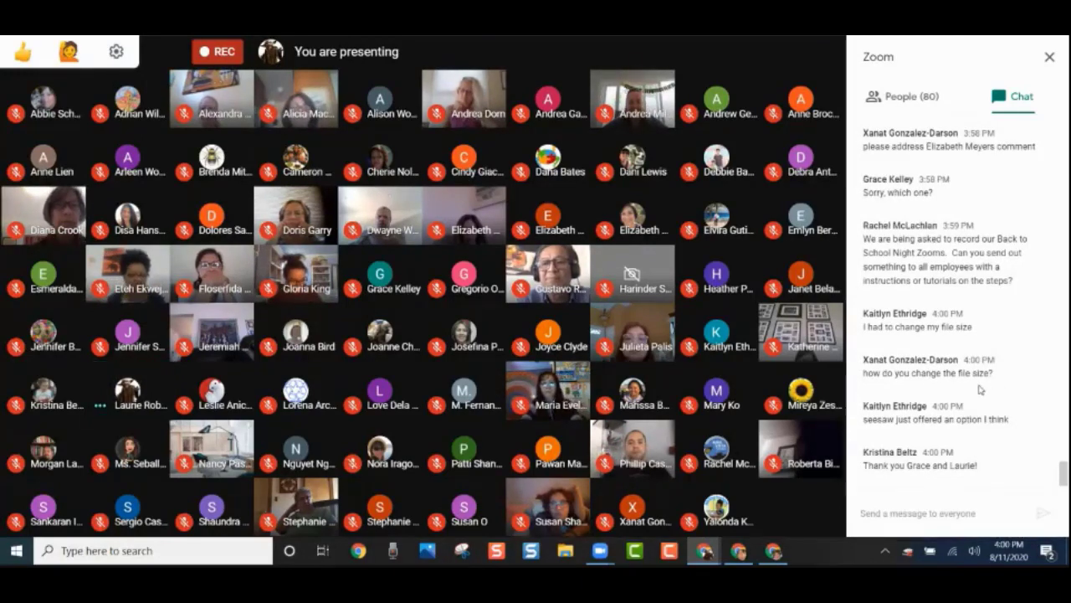
Read back through the Meet chat from the newest messages, checking participants' questions about file size, recording meetings and attendance
scroll(980, 387, "up", 1)
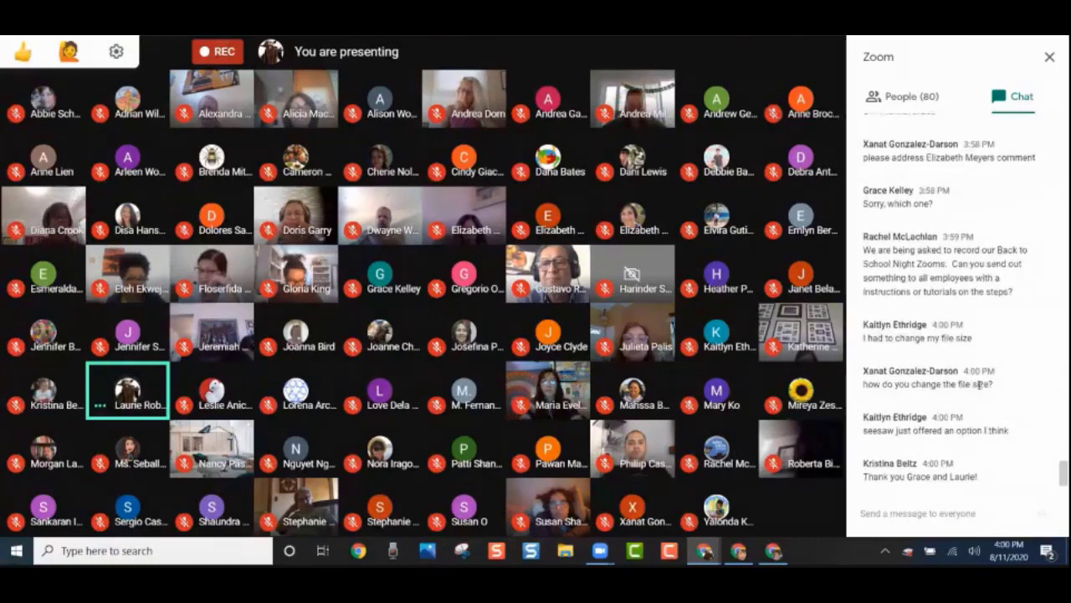
scroll(980, 385, "up", 3)
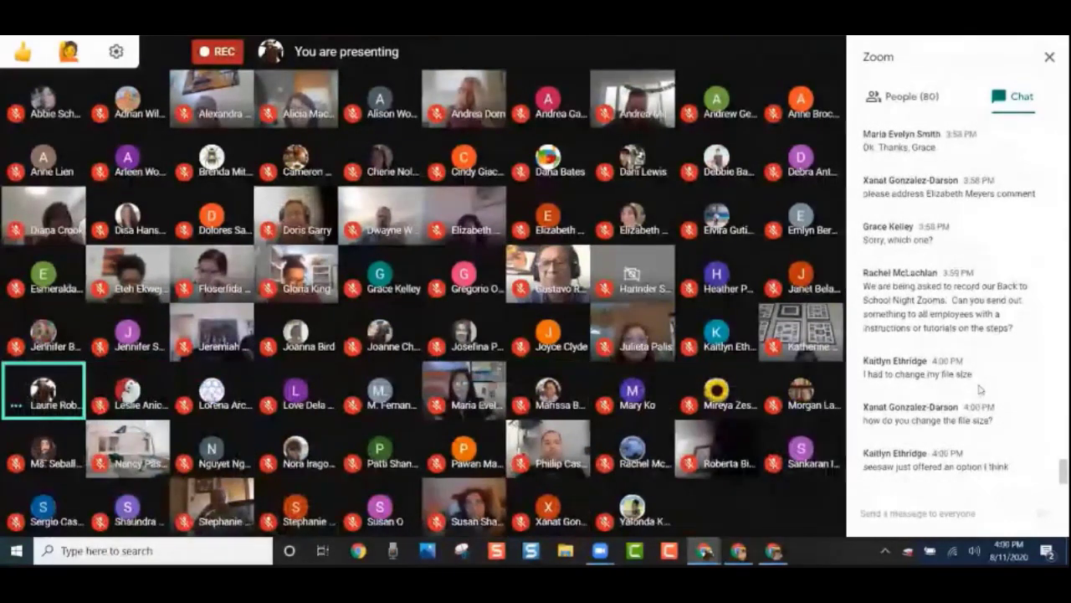
scroll(980, 389, "up", 2)
scroll(980, 389, "up", 5)
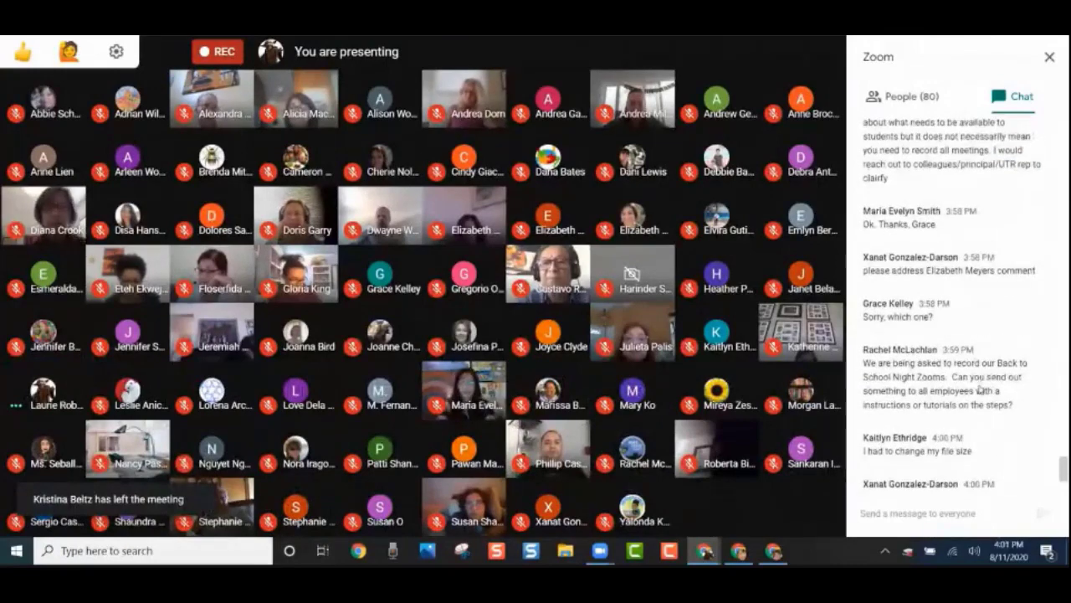
scroll(980, 387, "up", 5)
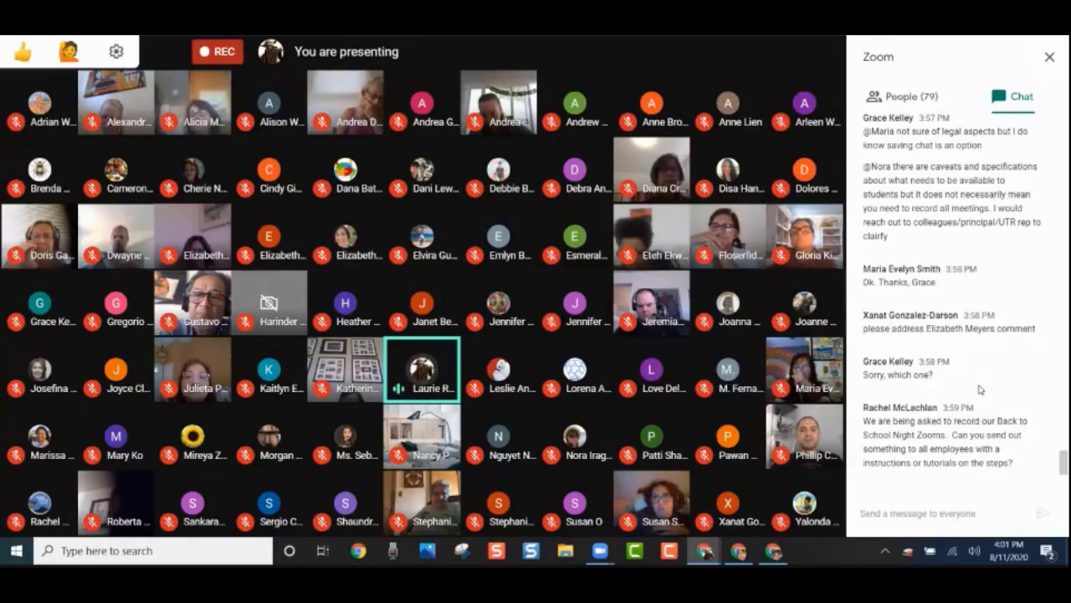
scroll(980, 389, "up", 1)
scroll(980, 389, "up", 4)
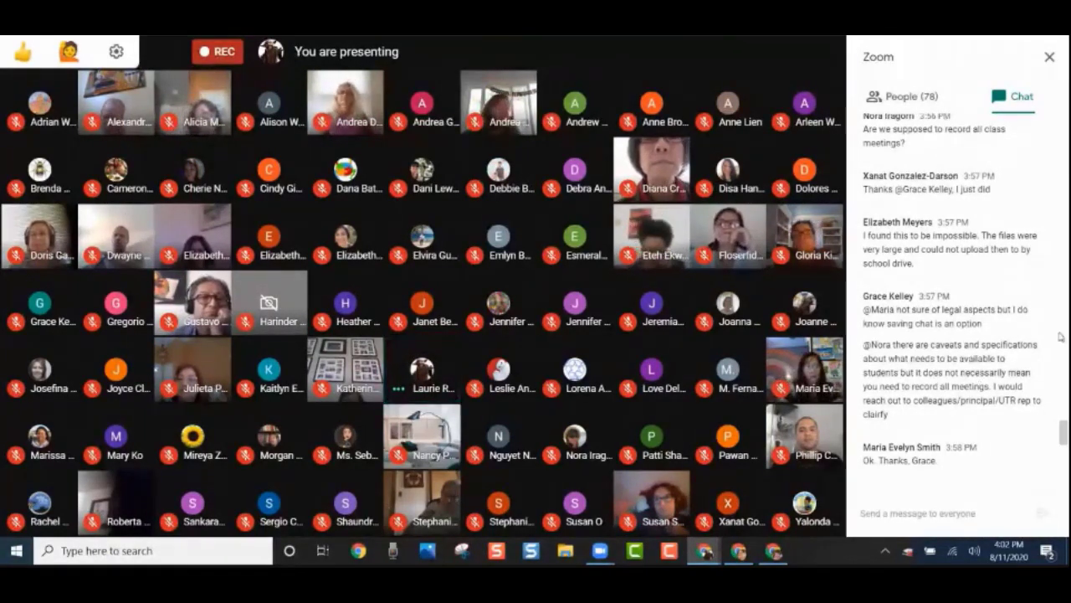
scroll(1008, 355, "up", 1)
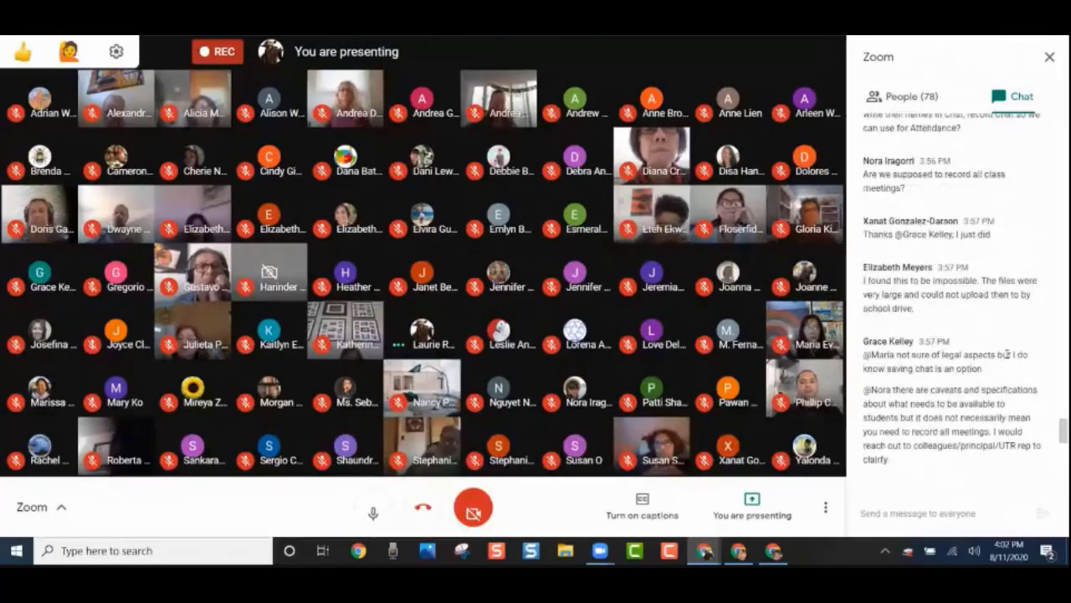
scroll(1008, 354, "up", 1)
scroll(1008, 354, "up", 2)
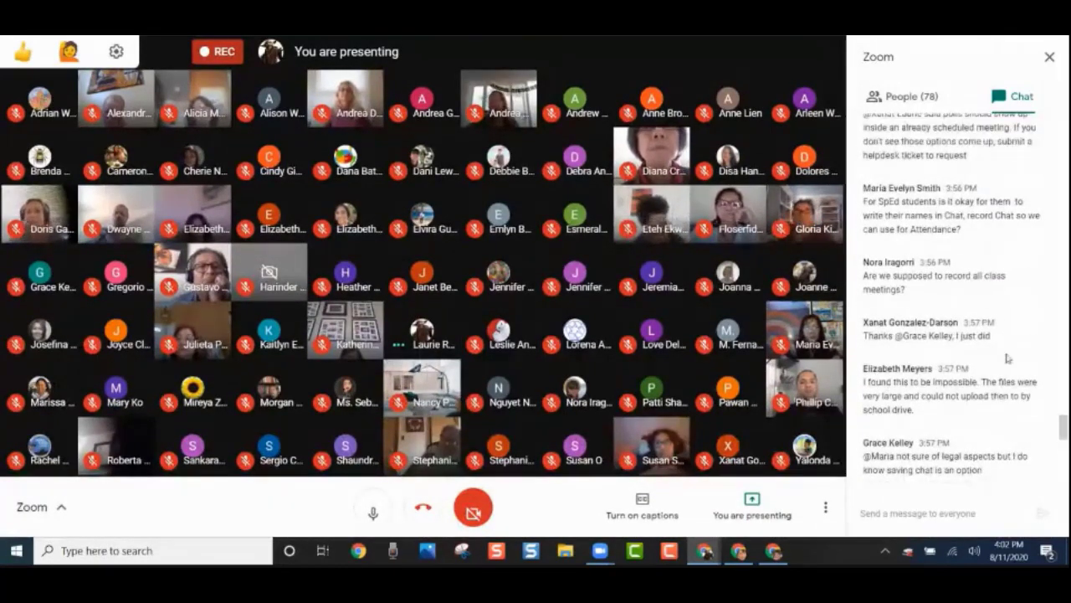
scroll(1008, 359, "up", 1)
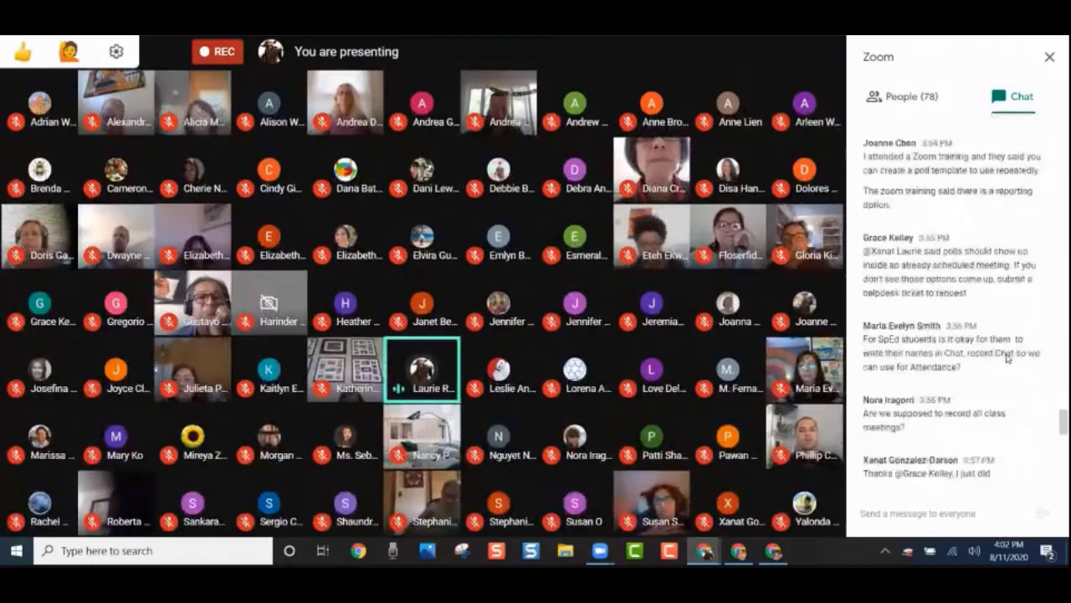